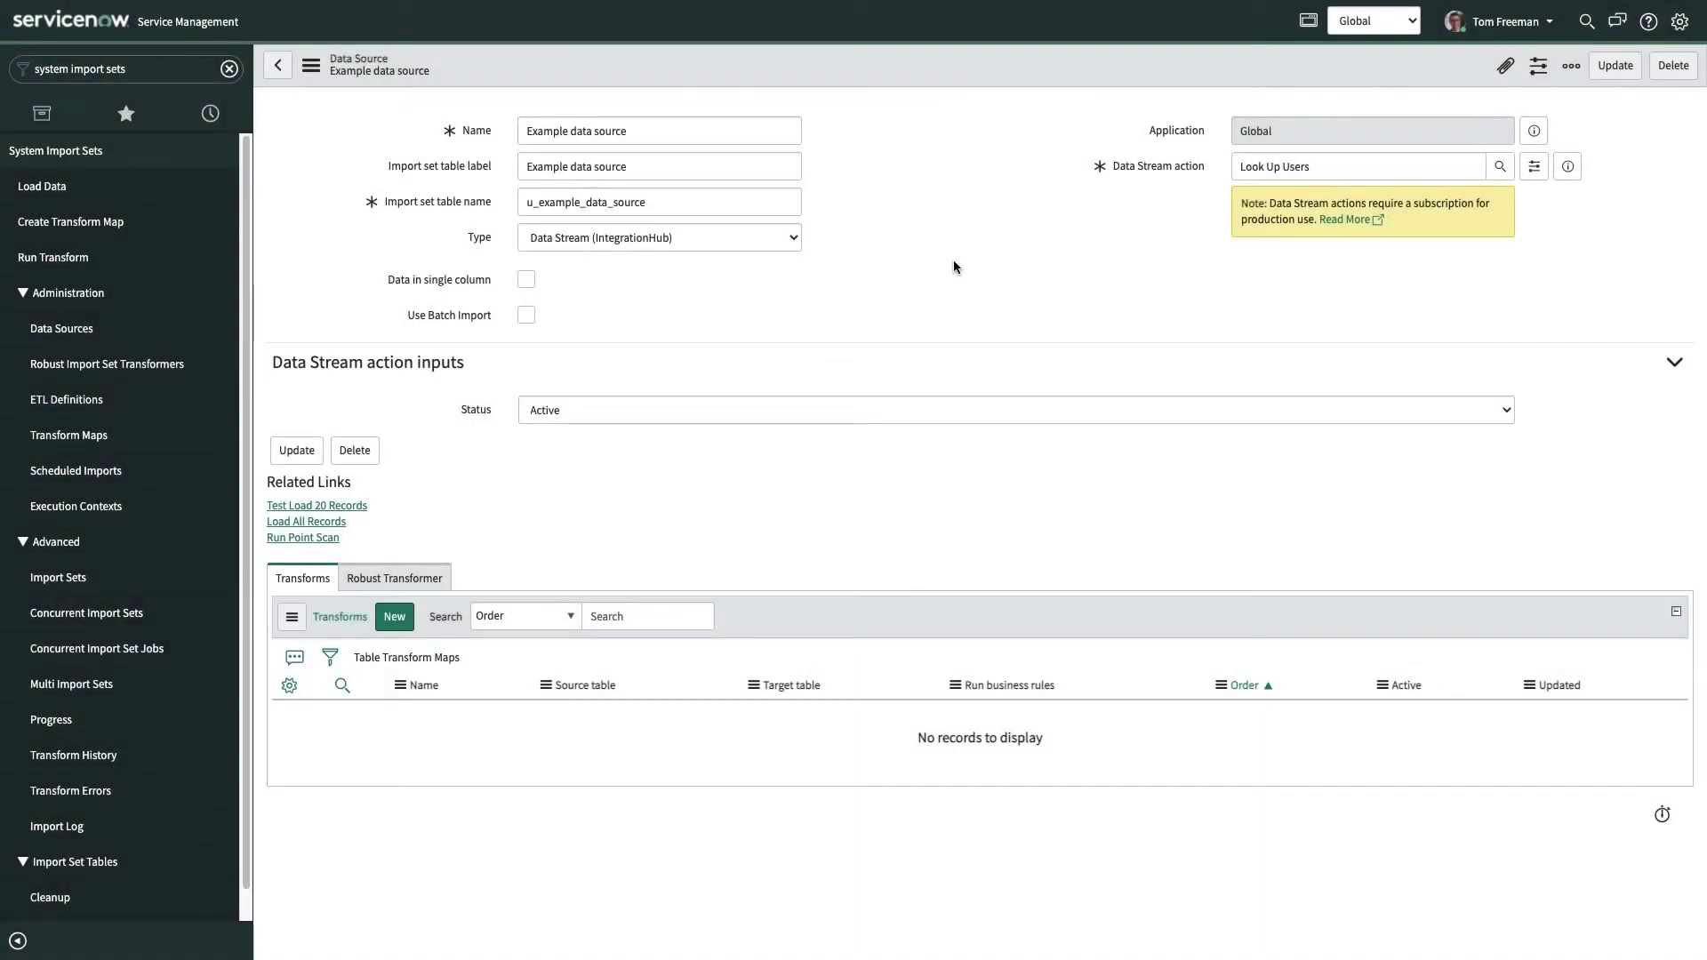
Confirm Data Stream (IntegrationHub) as the data source type and open the Location transform map
left_click(786, 238)
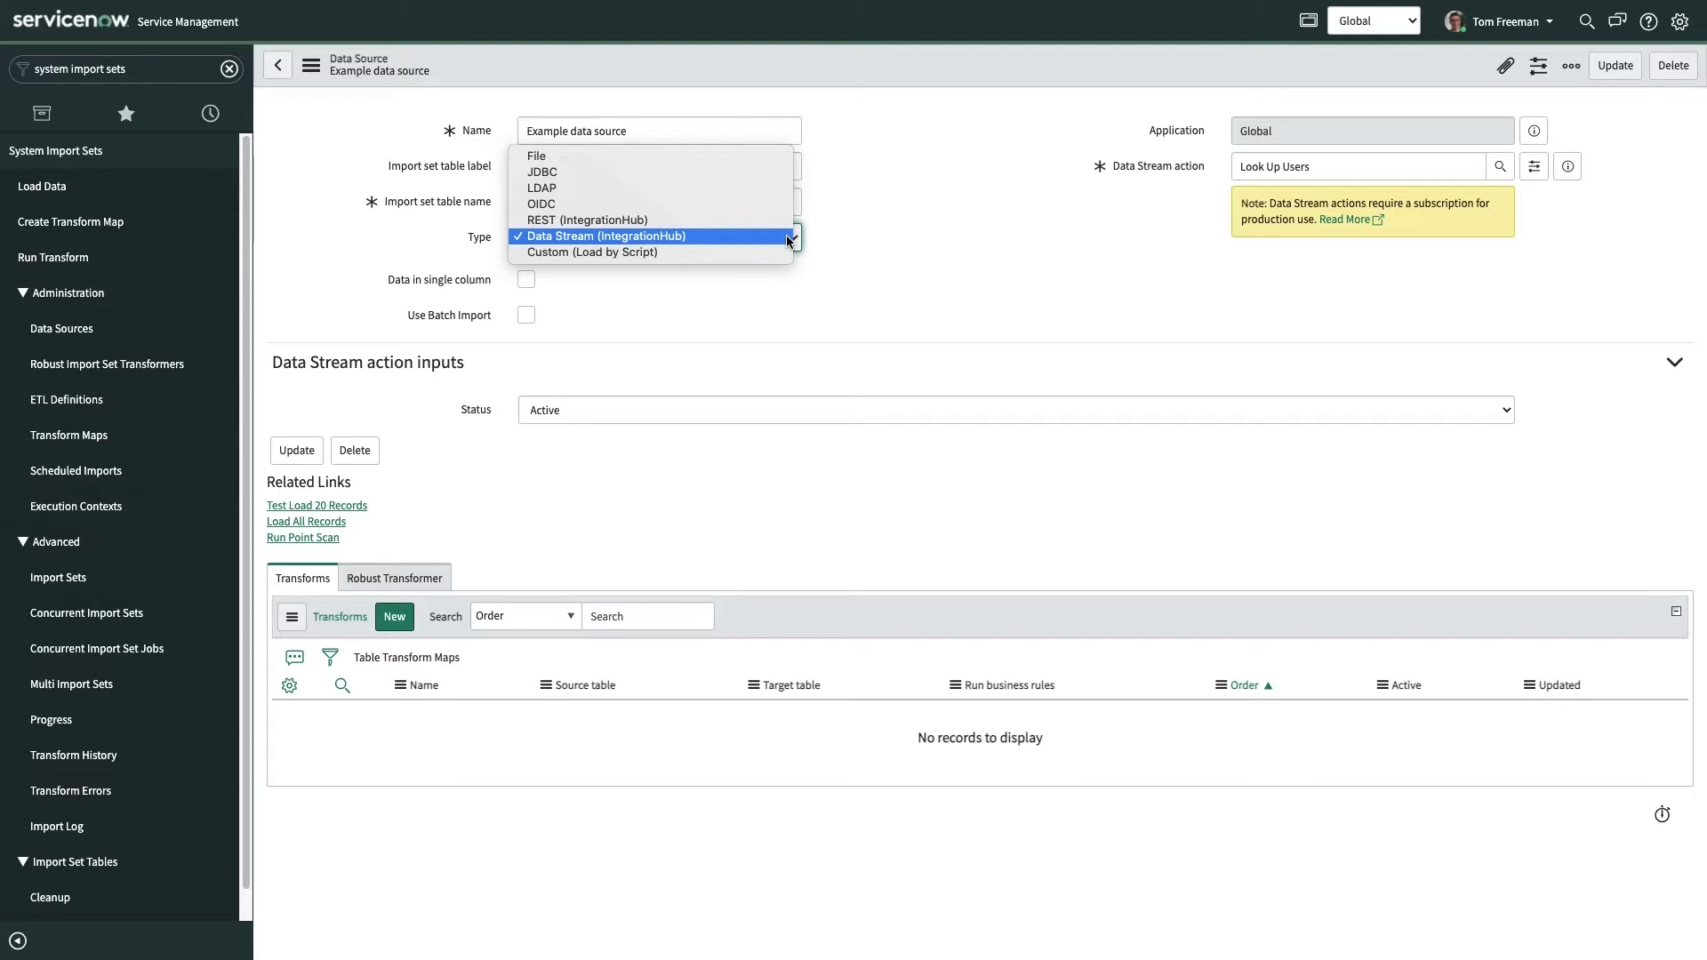
left_click(790, 240)
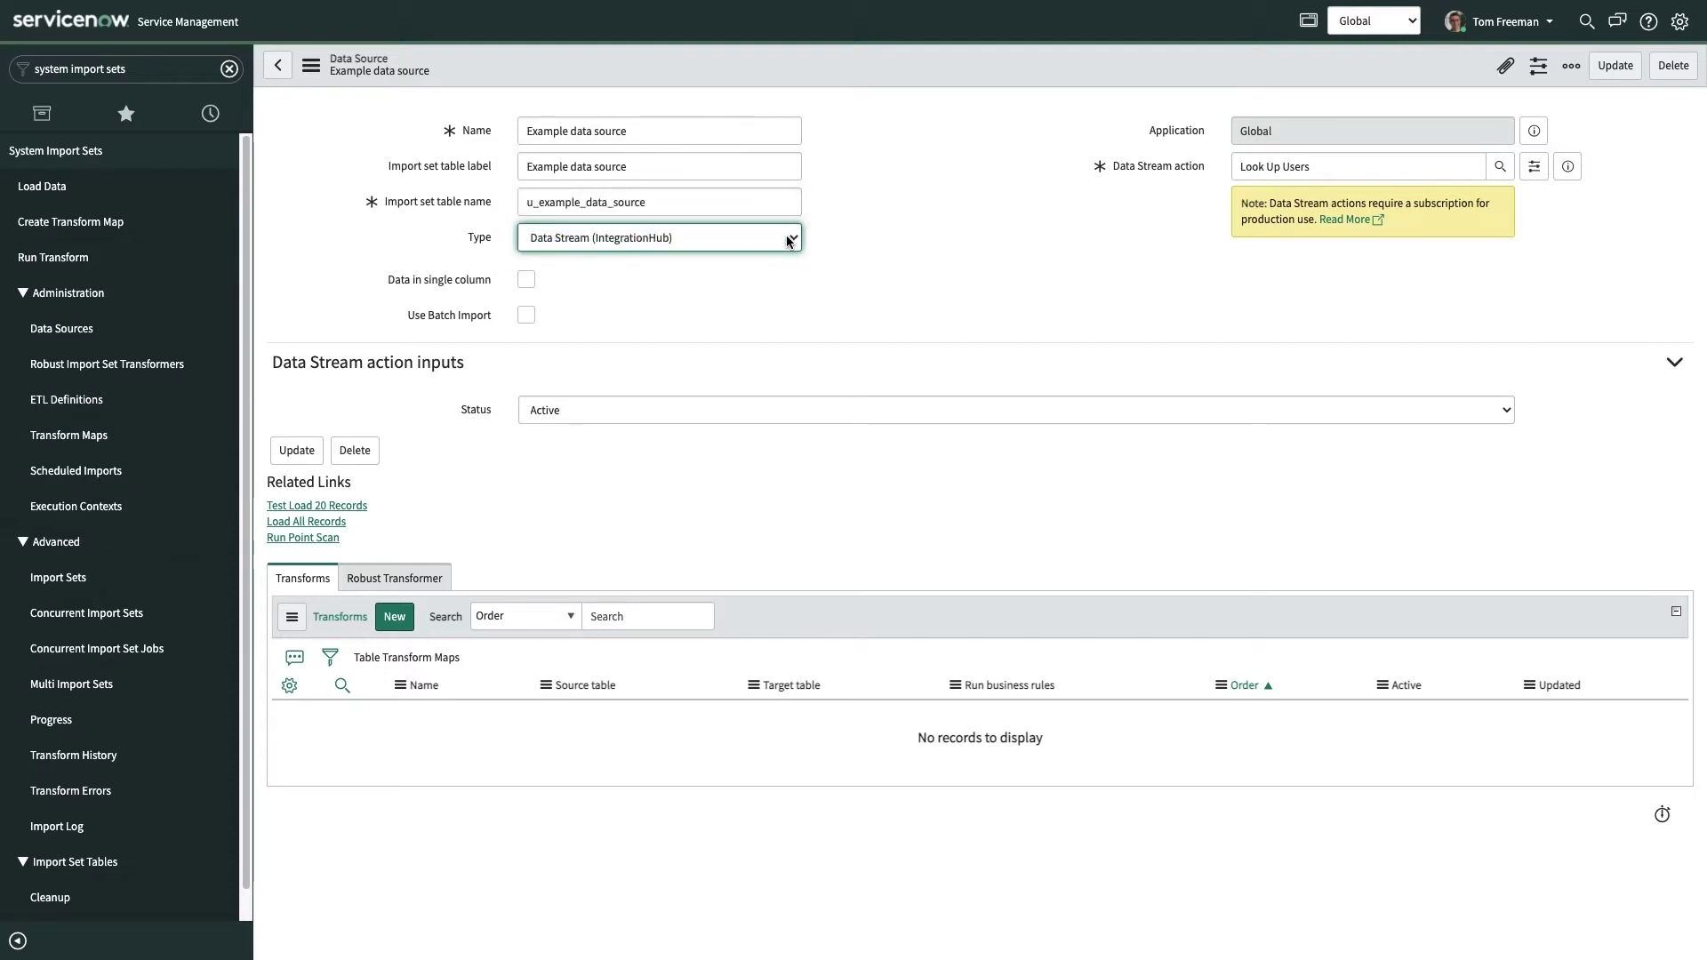
left_click(844, 256)
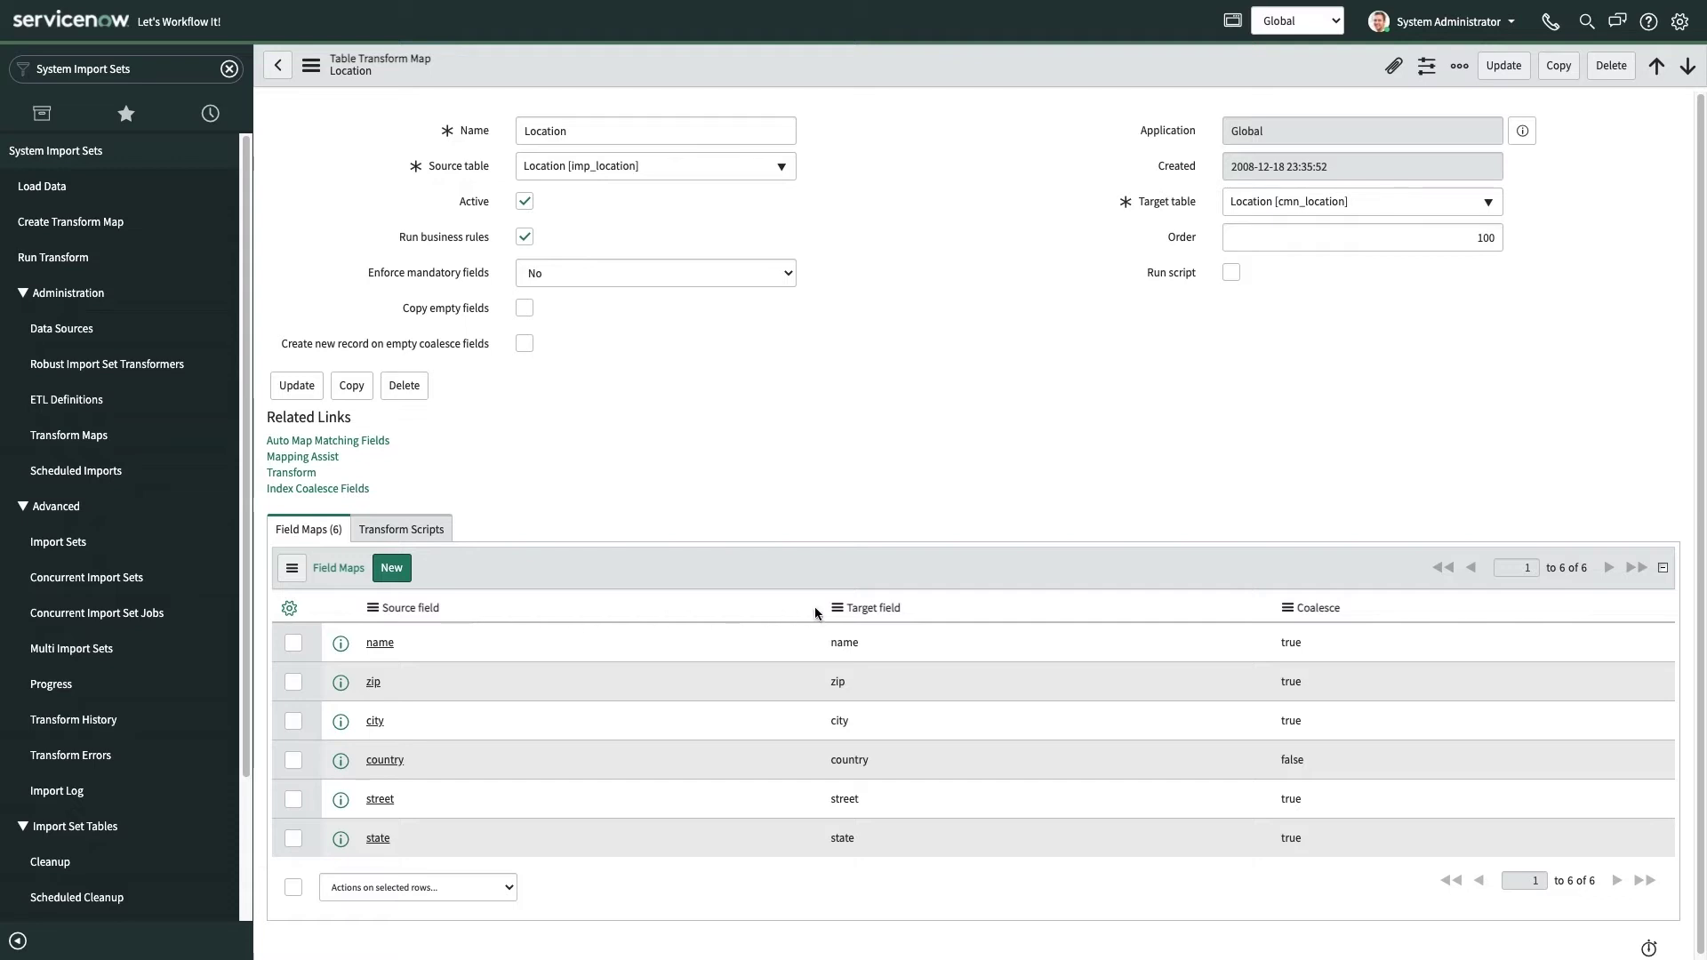
Add a Location field map with source field Tags and target field Tags
left_click(392, 568)
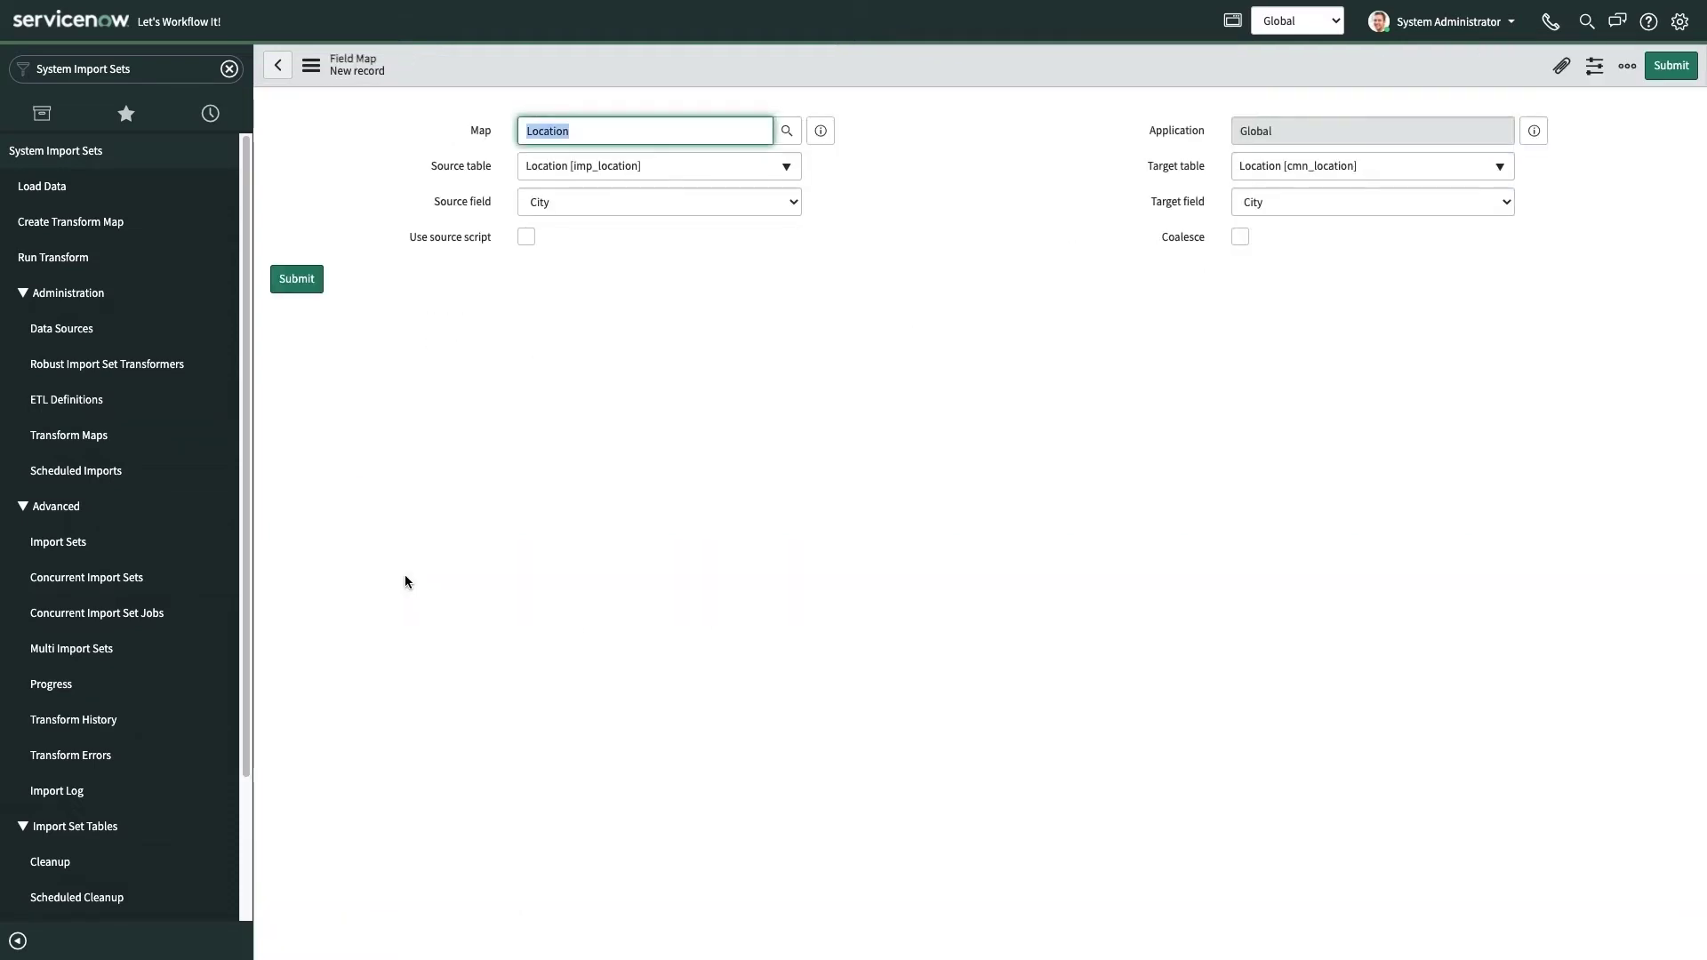
left_click(793, 202)
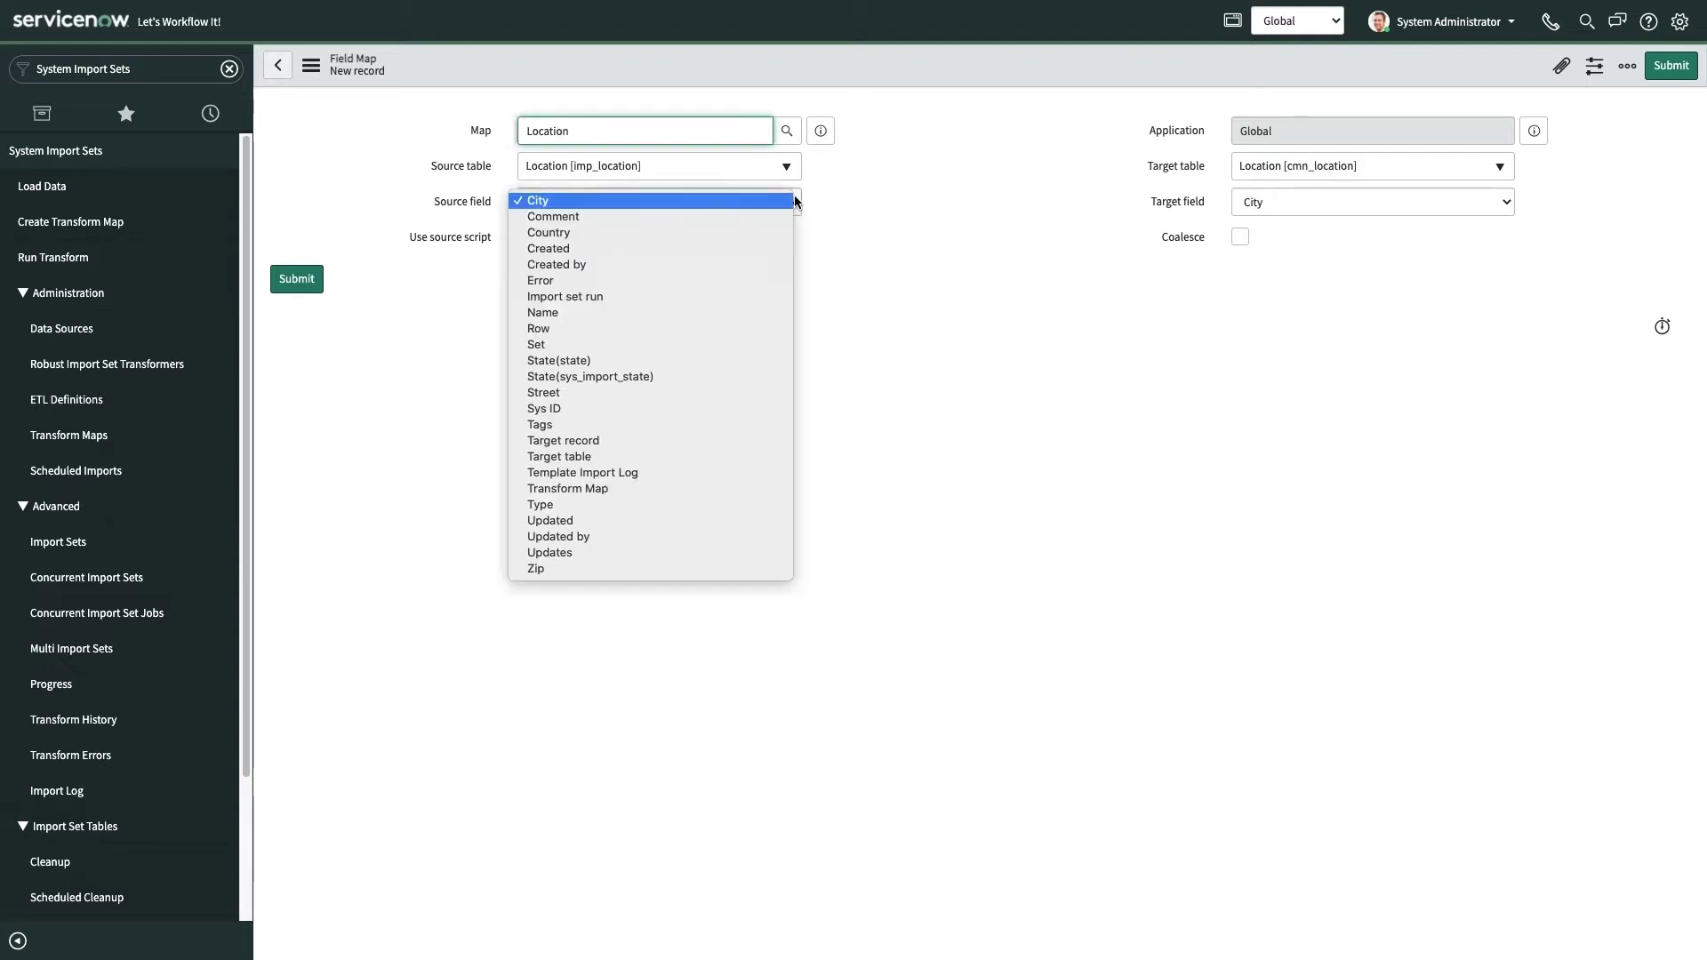
left_click(738, 427)
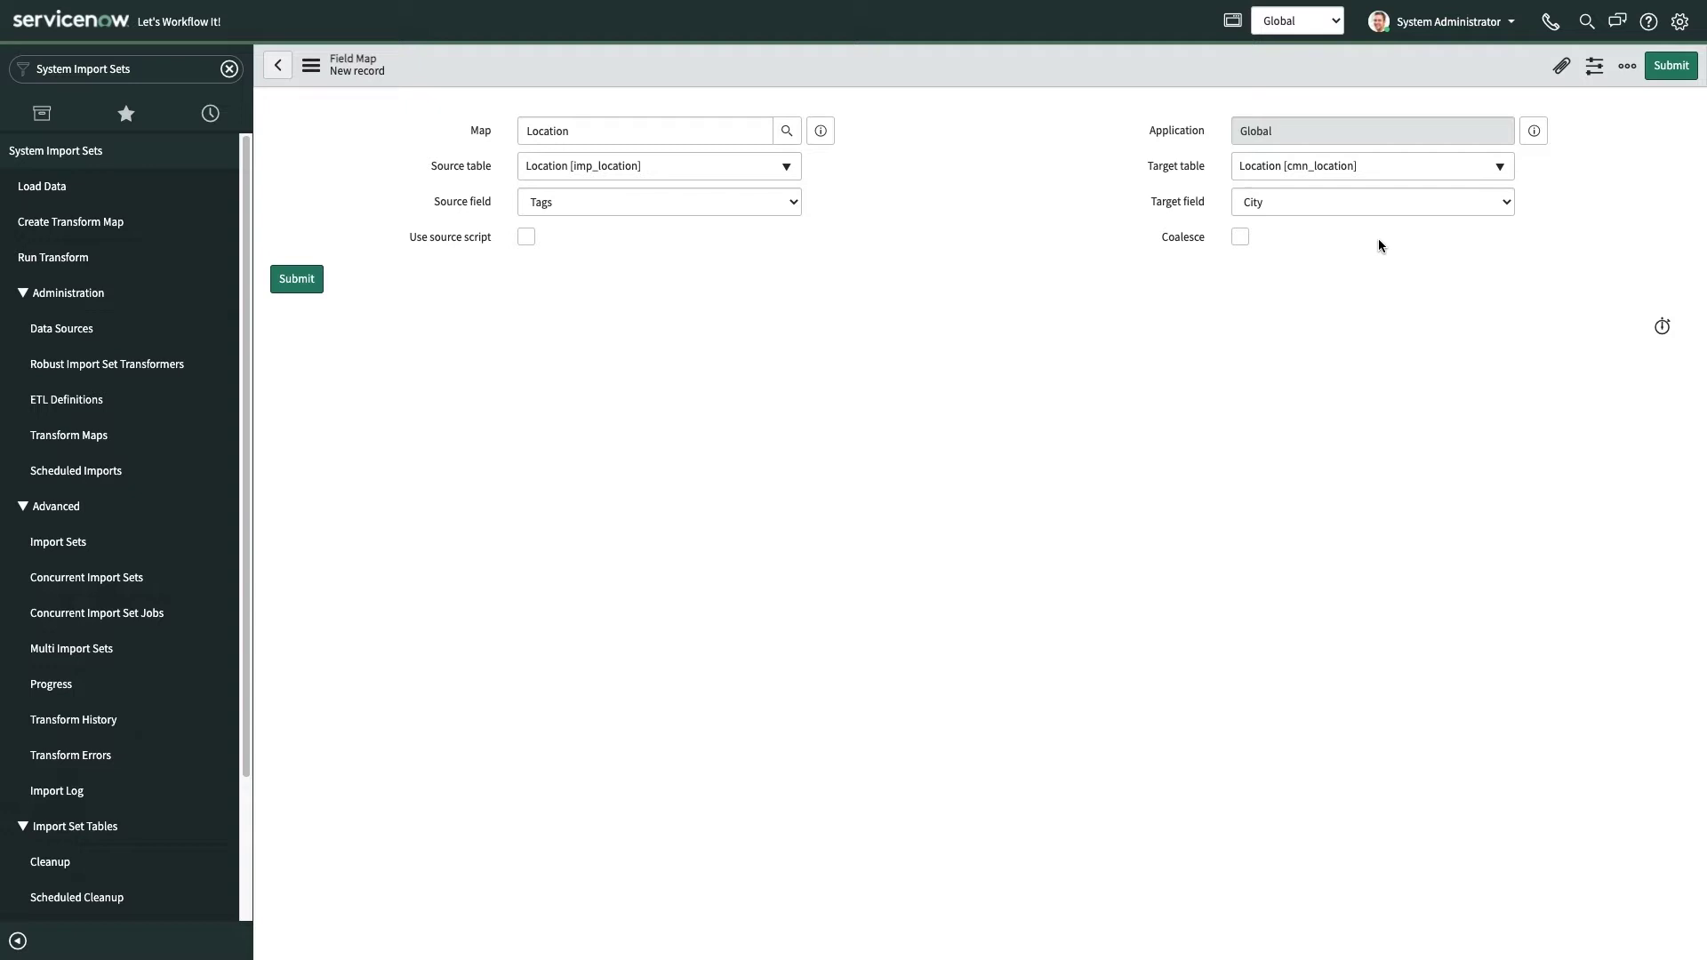
left_click(1428, 203)
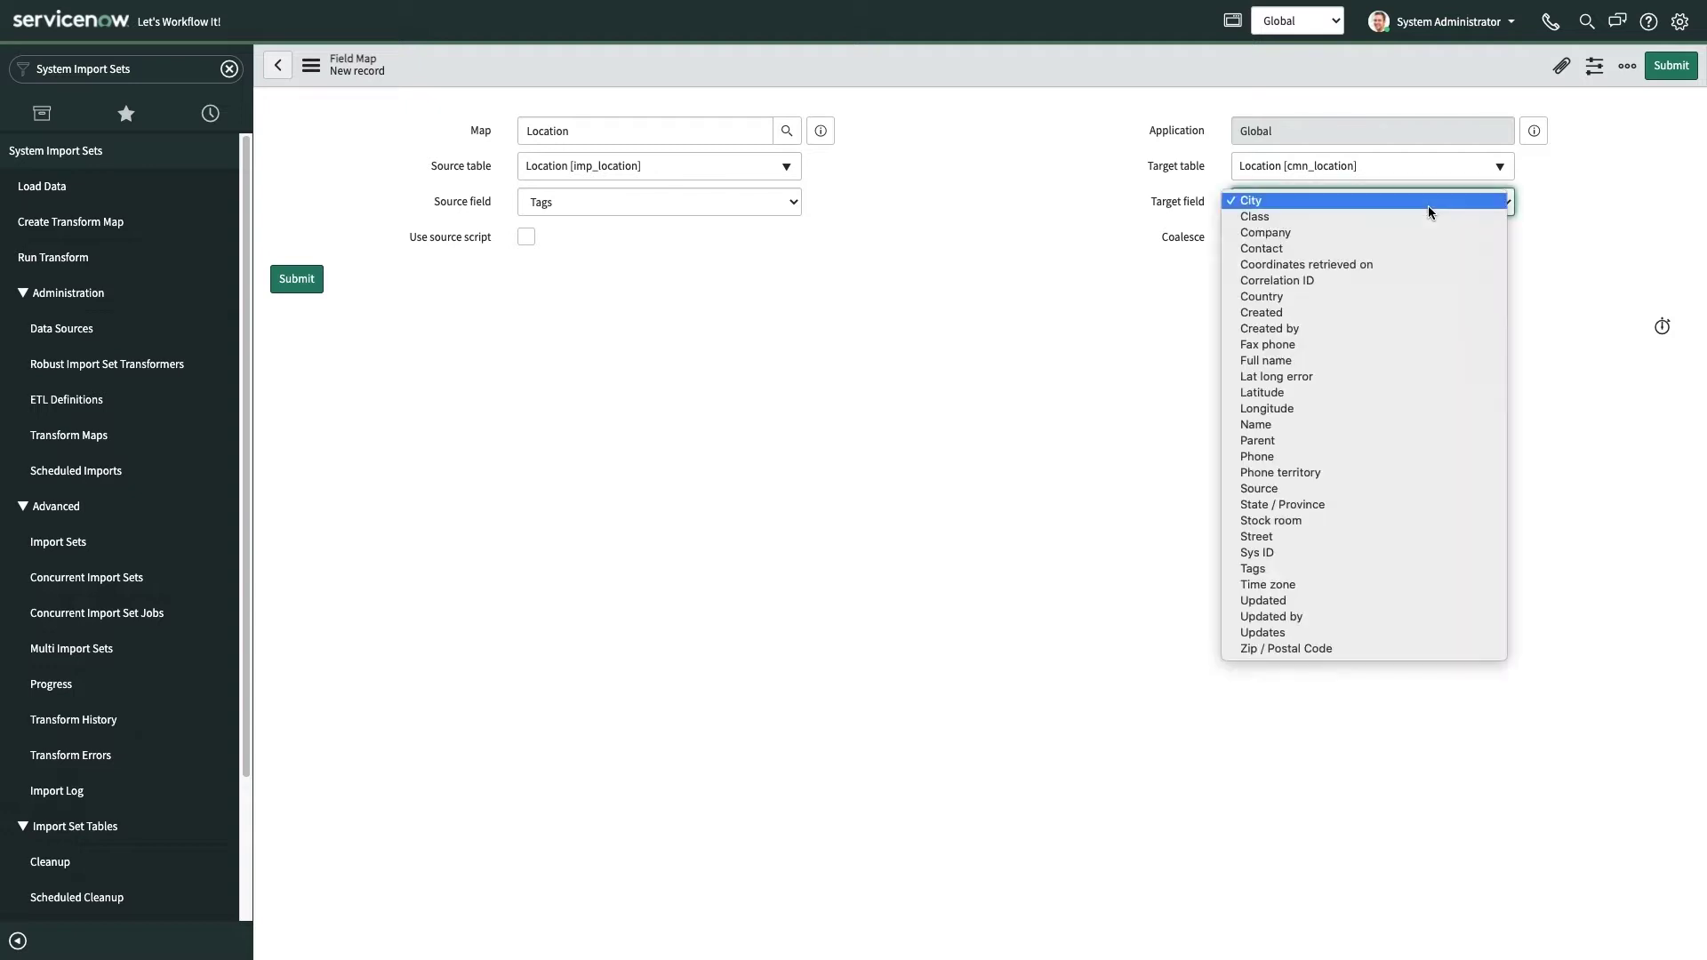
left_click(1323, 569)
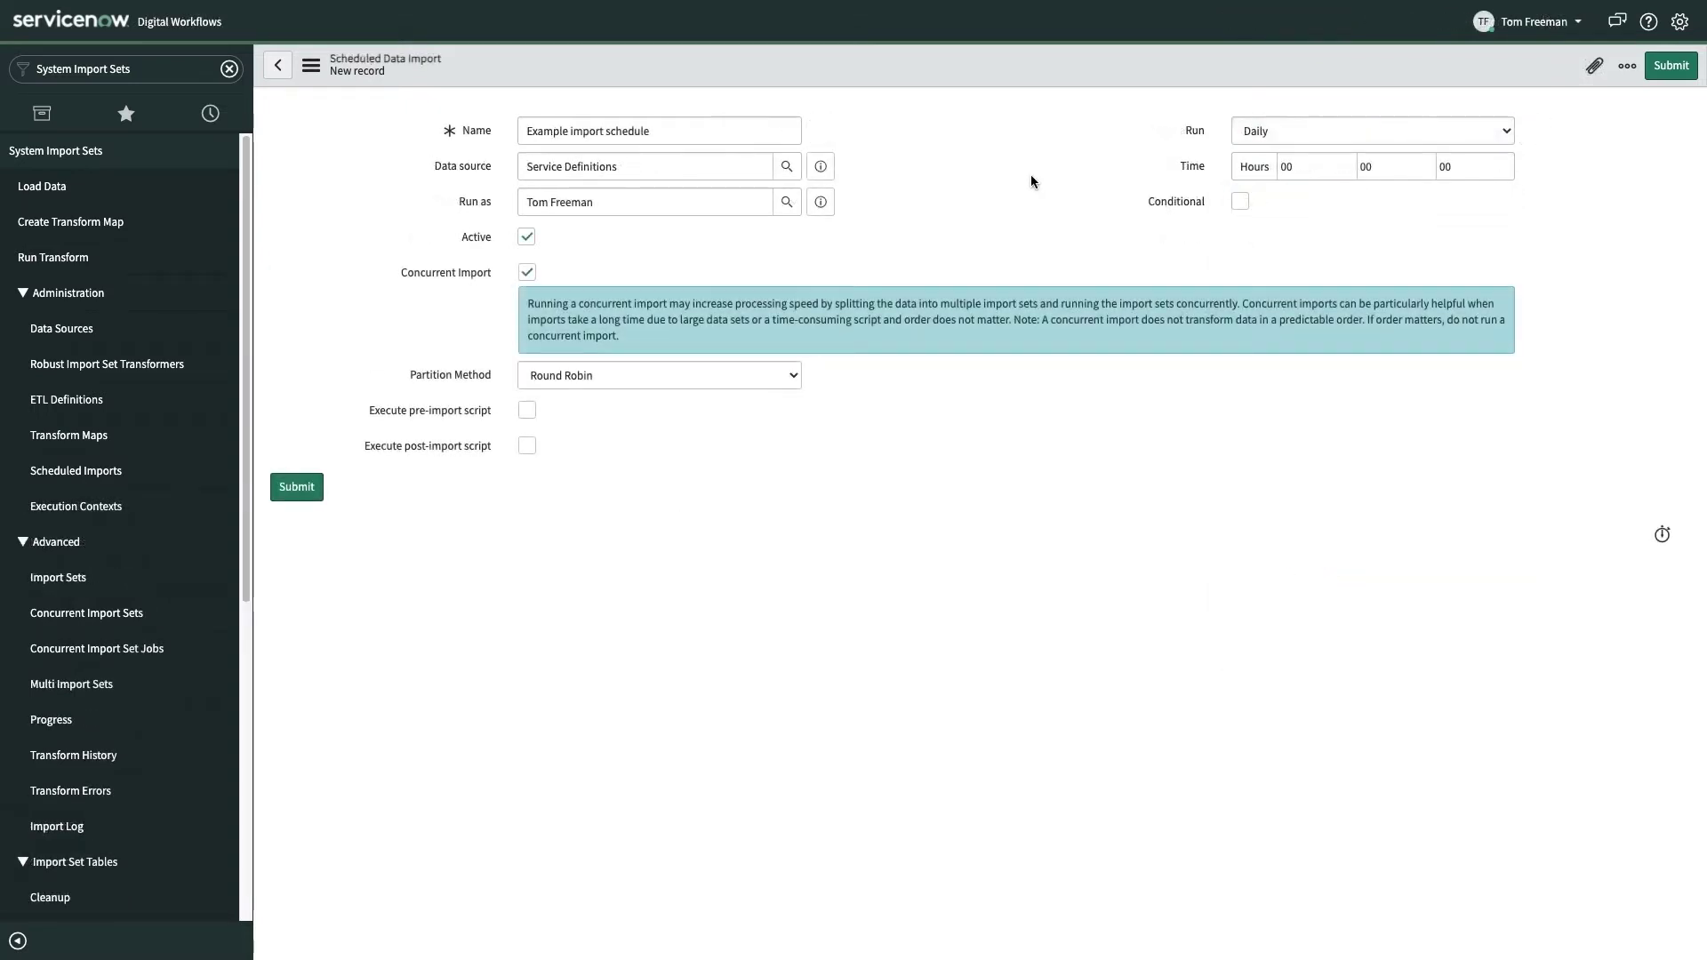
Schedule the example import to run Weekly on Sunday at hour 3
left_click(1283, 129)
left_click(1273, 141)
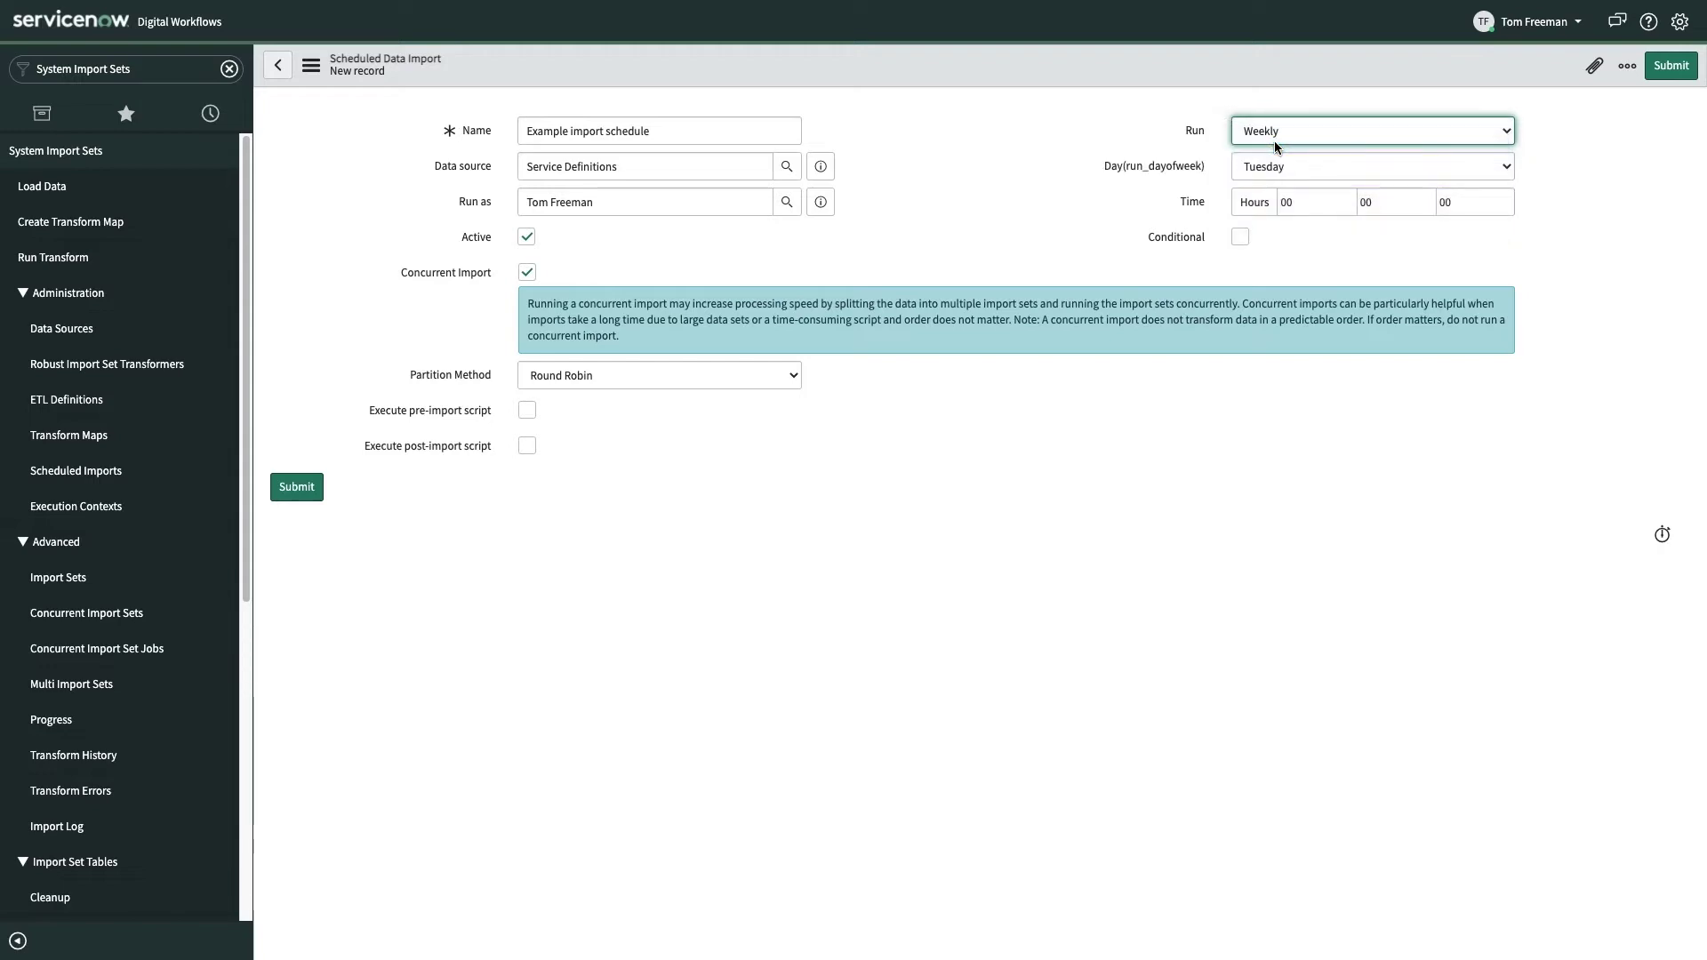
left_click(1266, 170)
left_click(1257, 236)
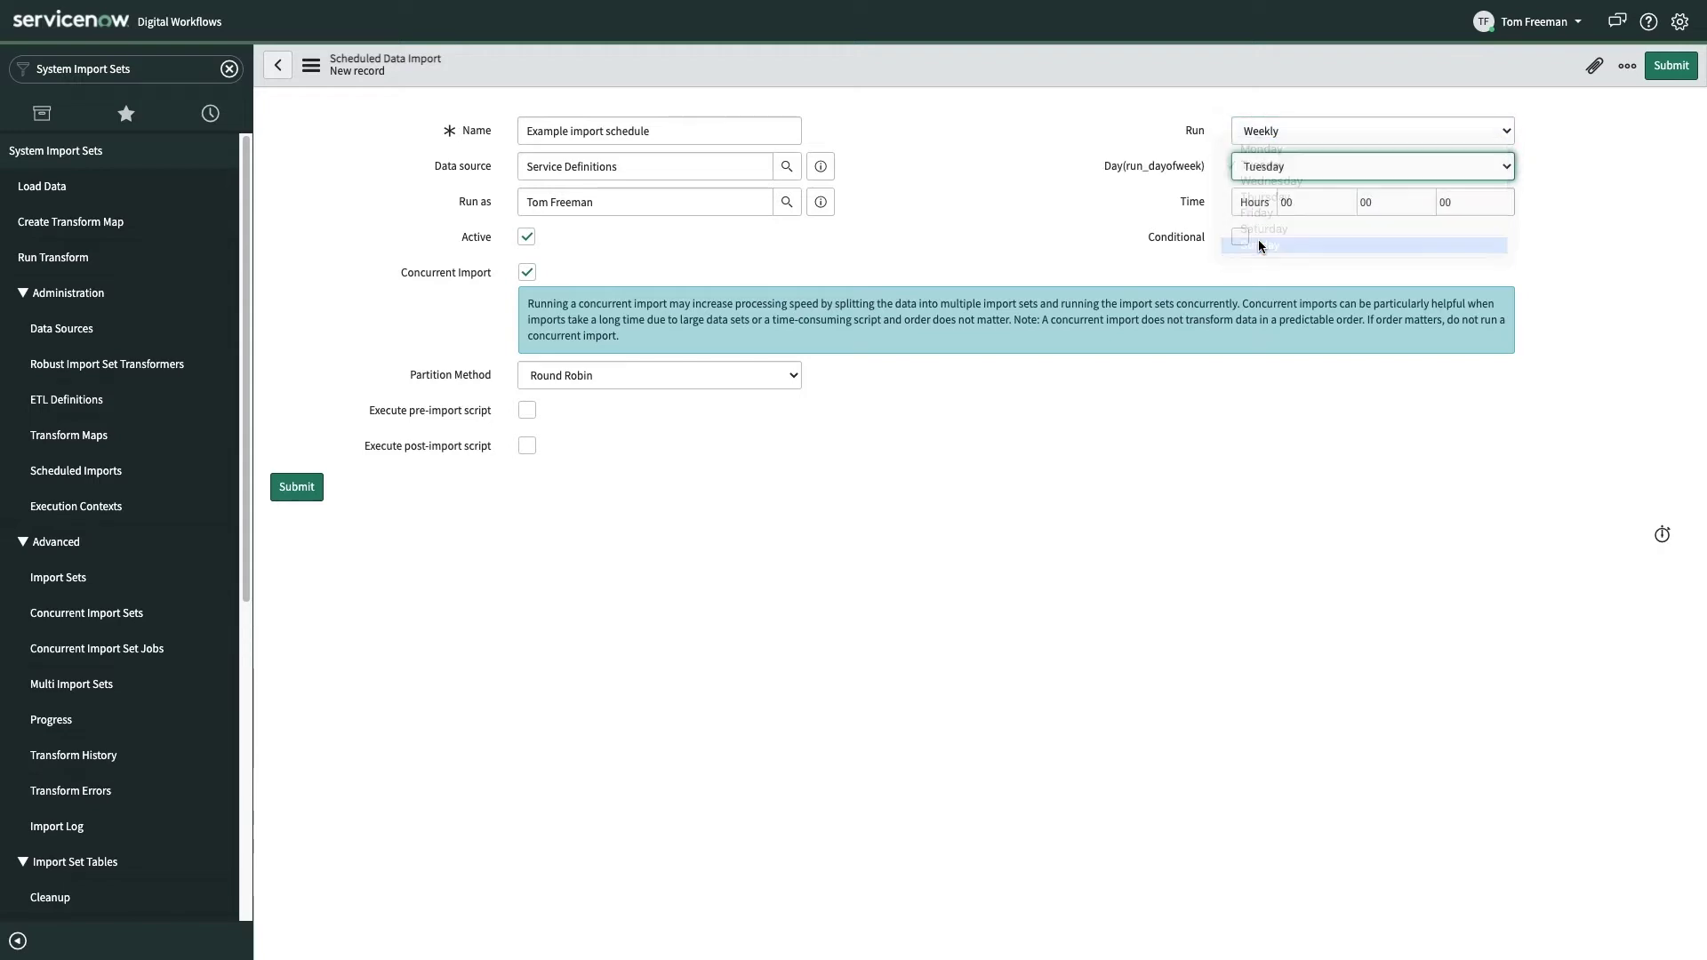
left_click(1307, 202)
type("3")
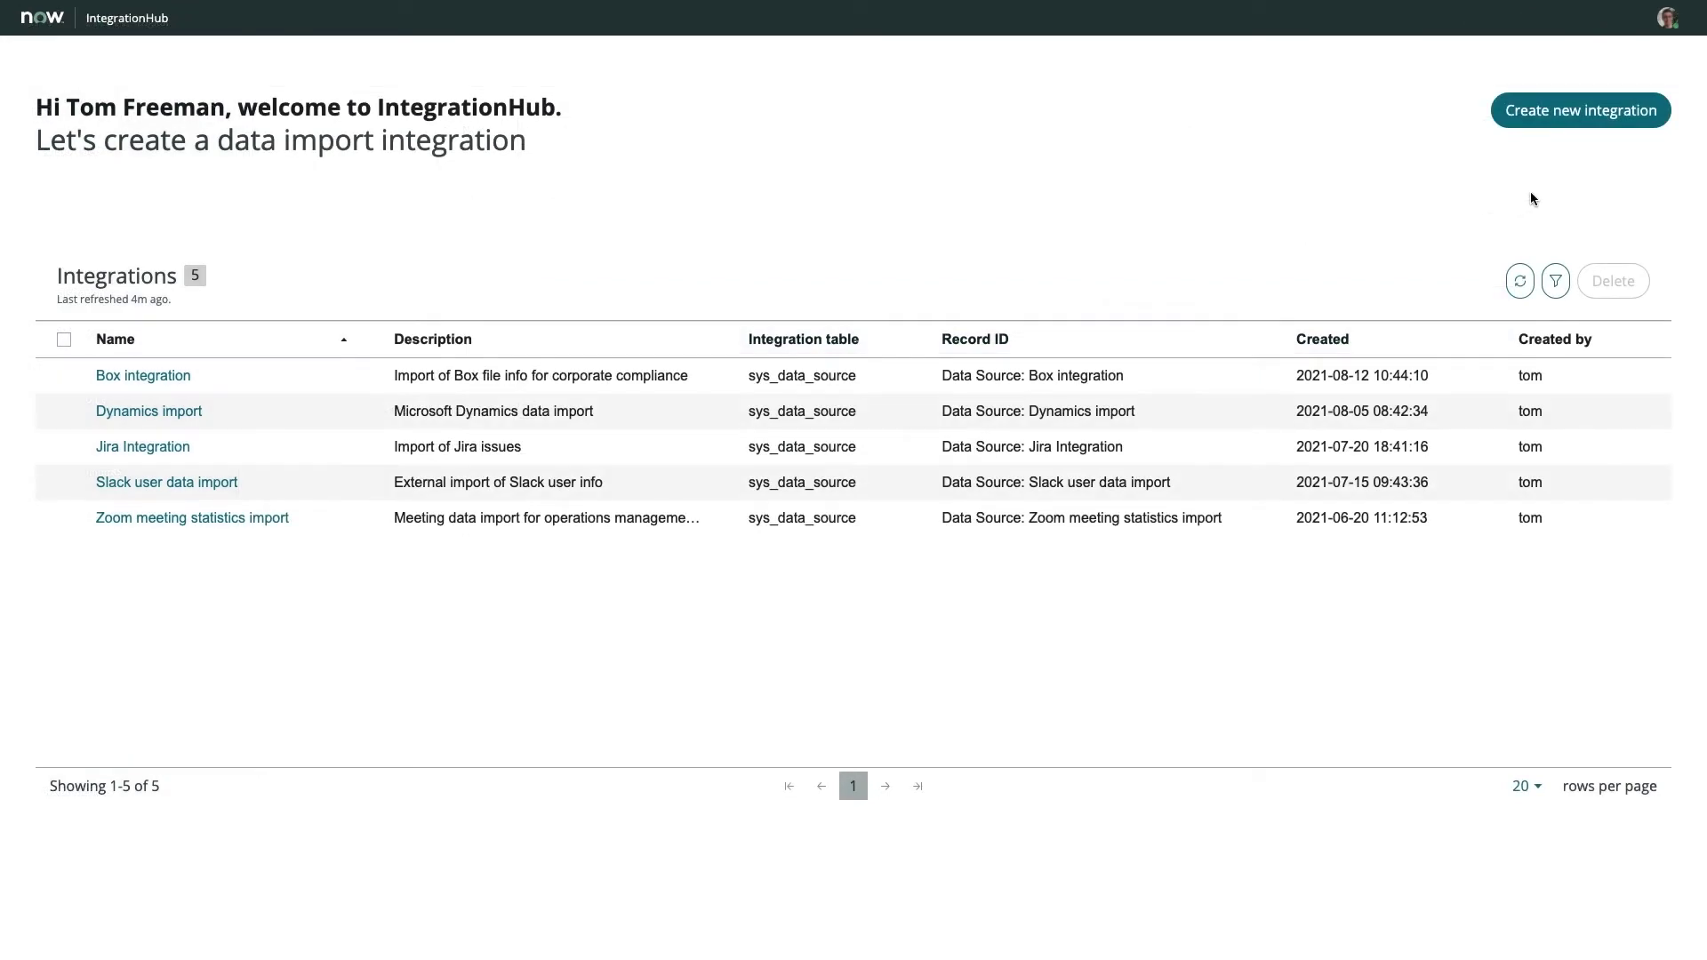
Create the integration 'Import Jira Issues' with short description 'Get issues from Jira'
left_click(1580, 116)
left_click(993, 246)
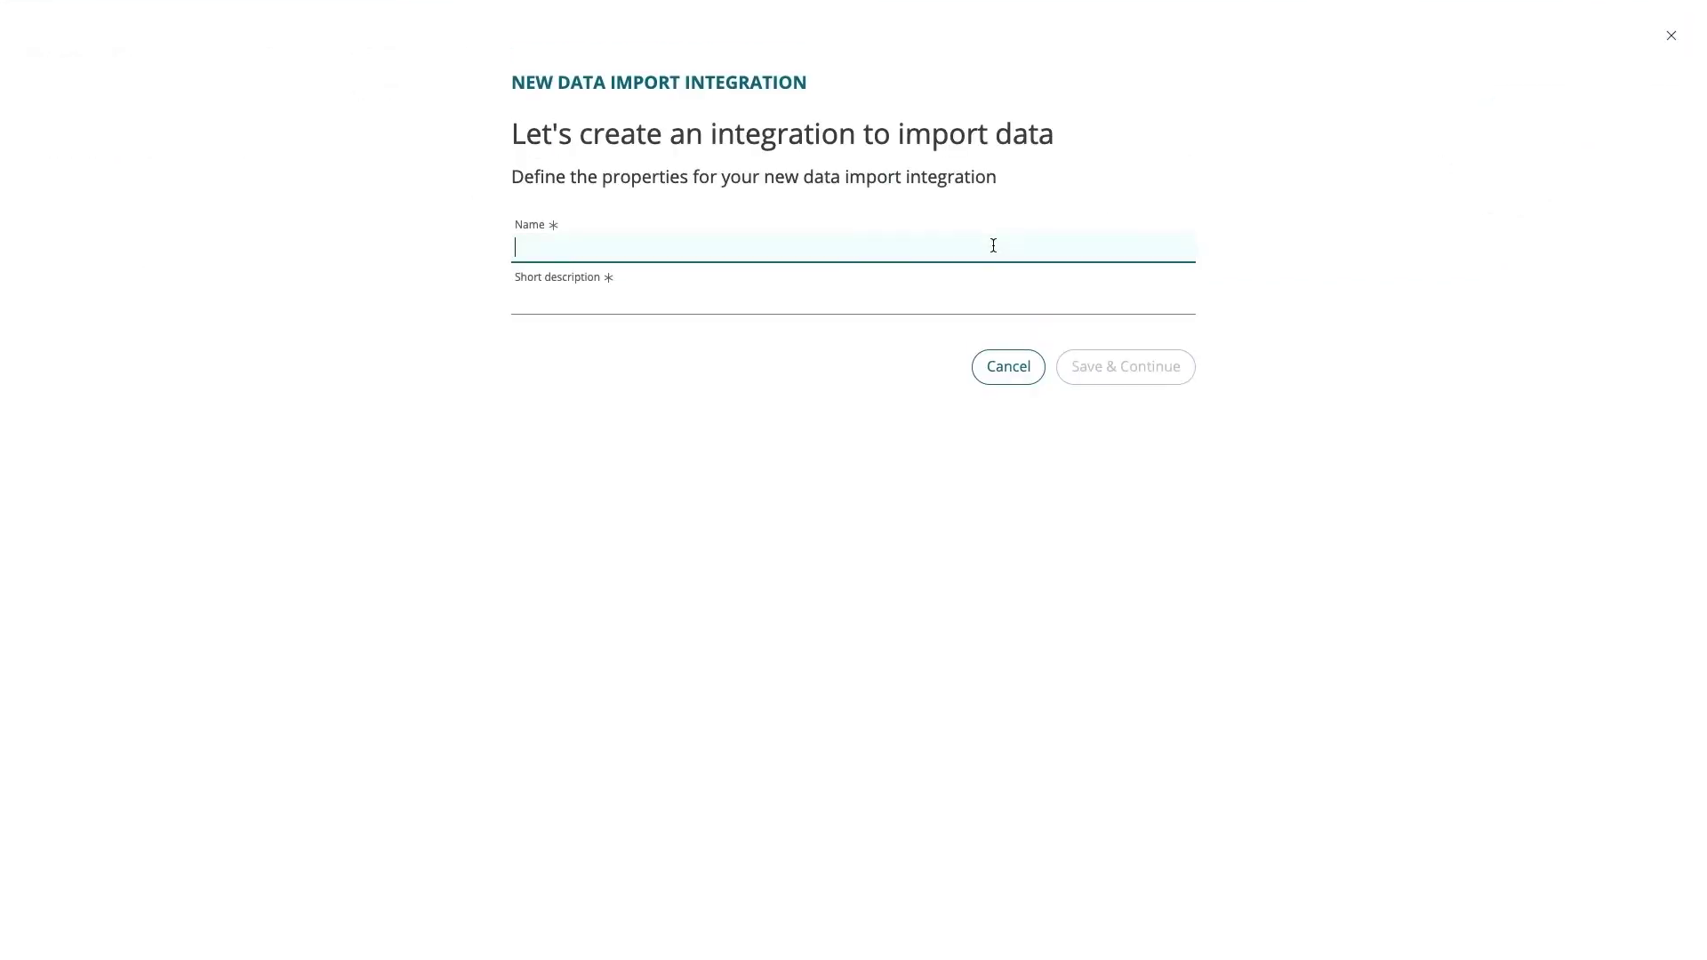
type("Import Jira Issues")
key("Tab")
type("Get issues from Jira")
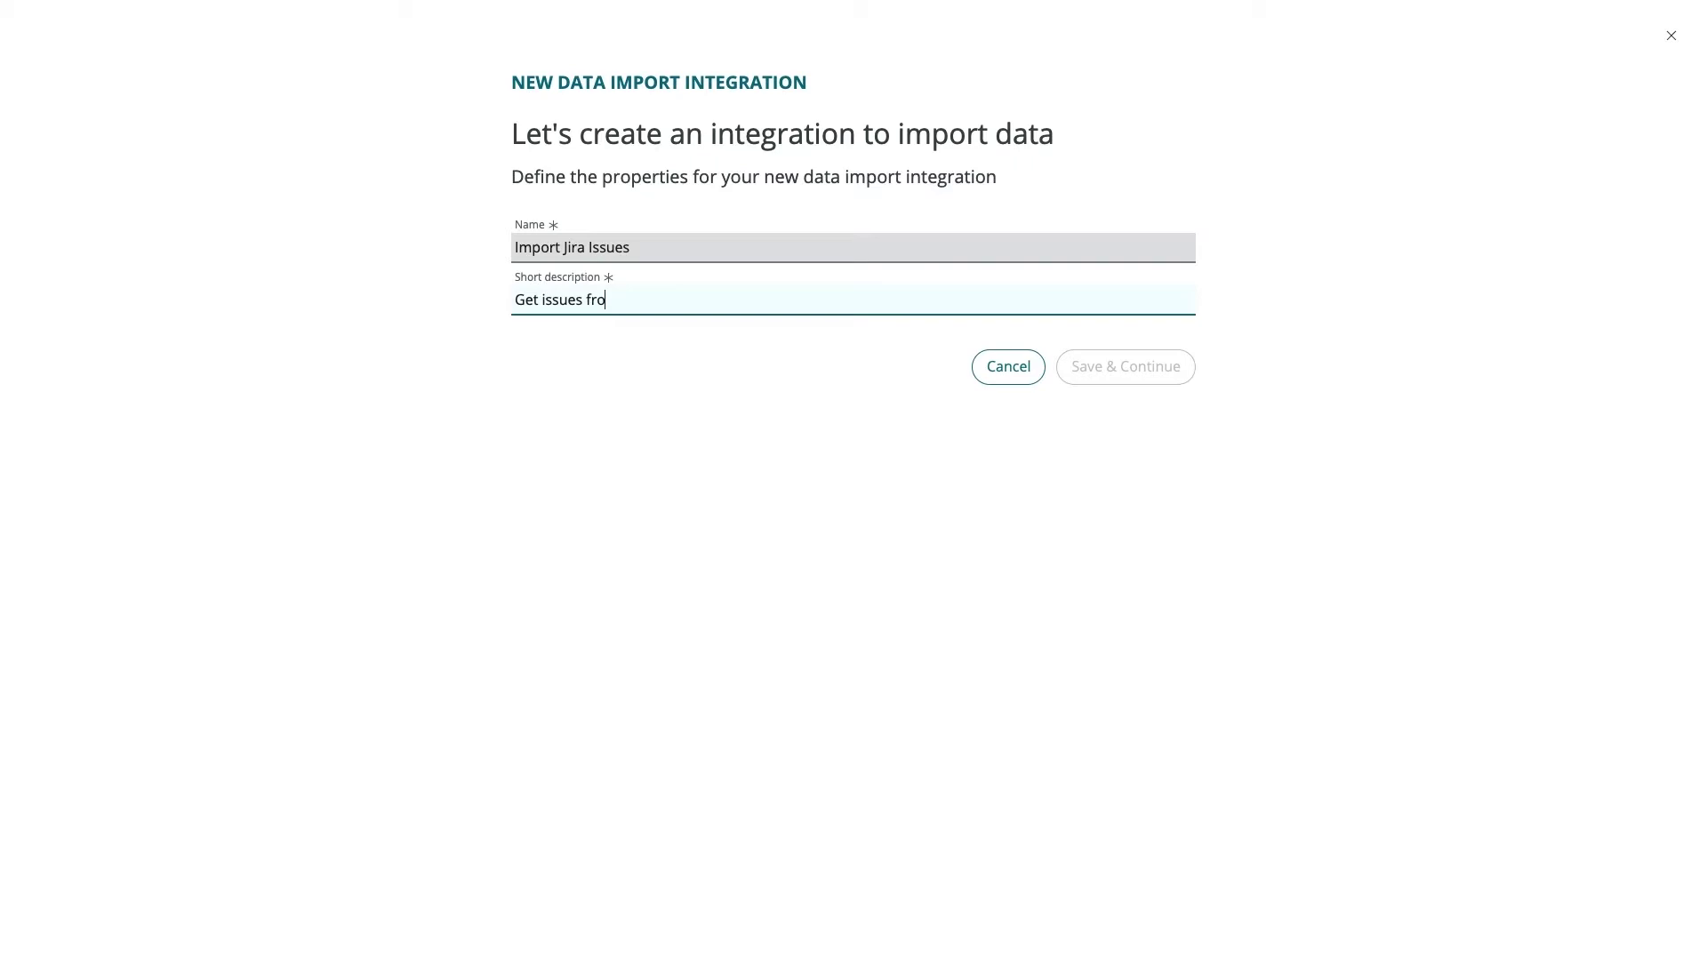
left_click(1133, 381)
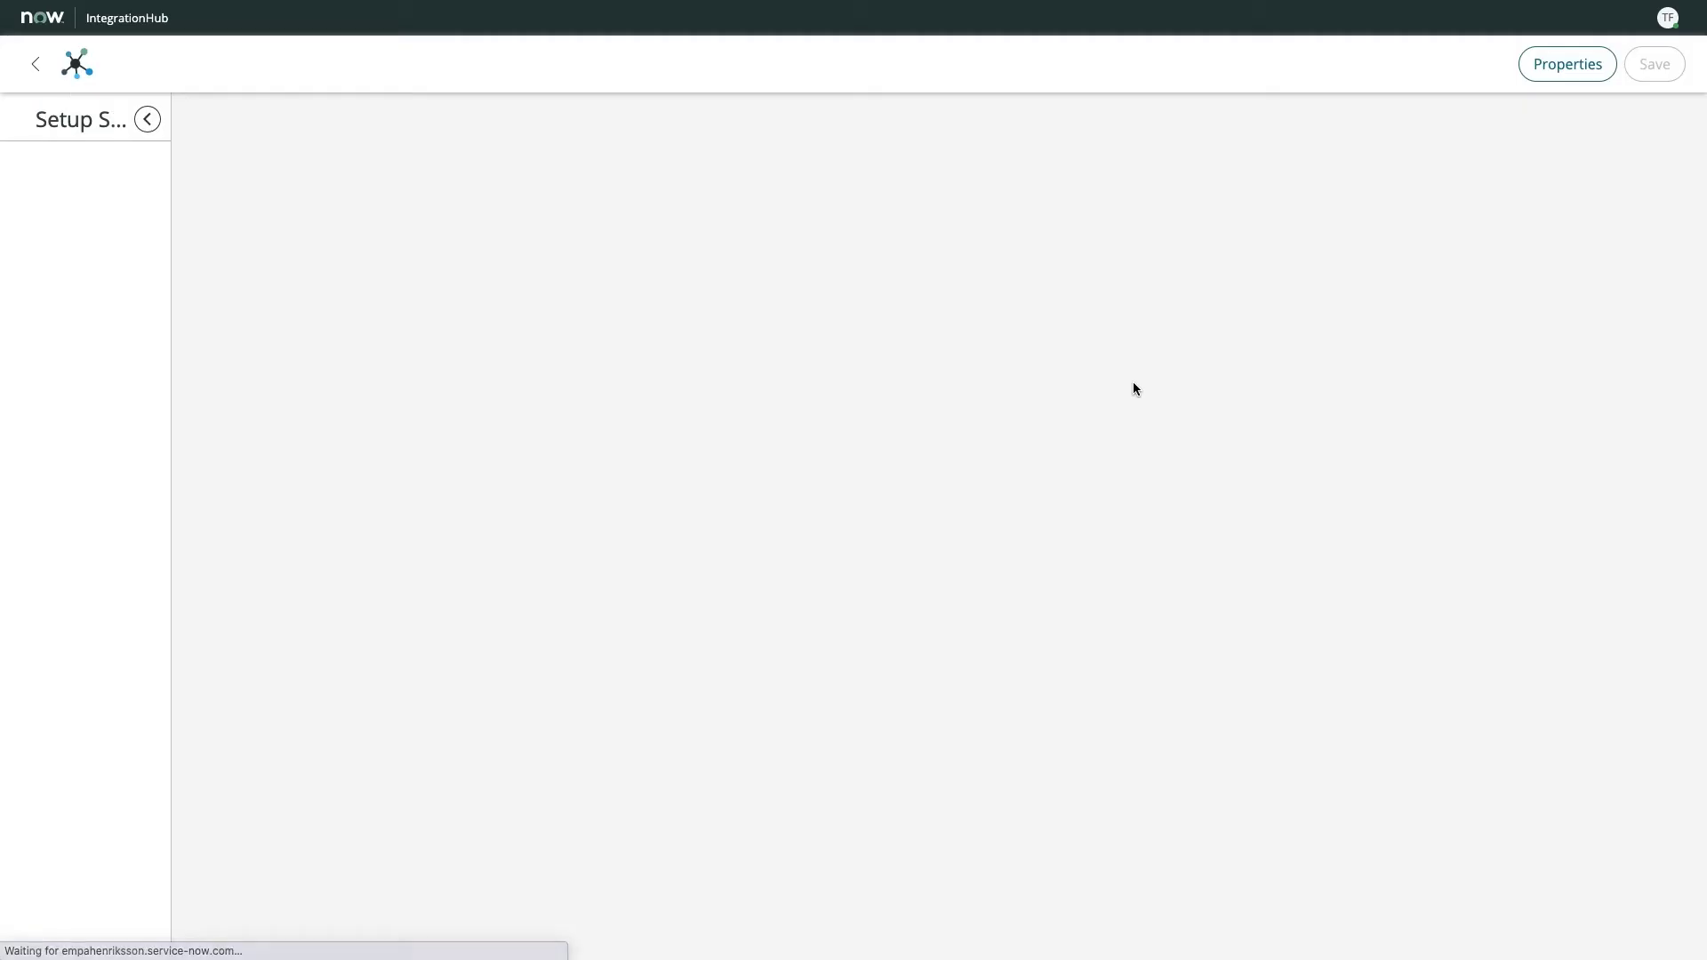
Set the Get Issues [Jira] data stream action as the source and save
left_click(1086, 283)
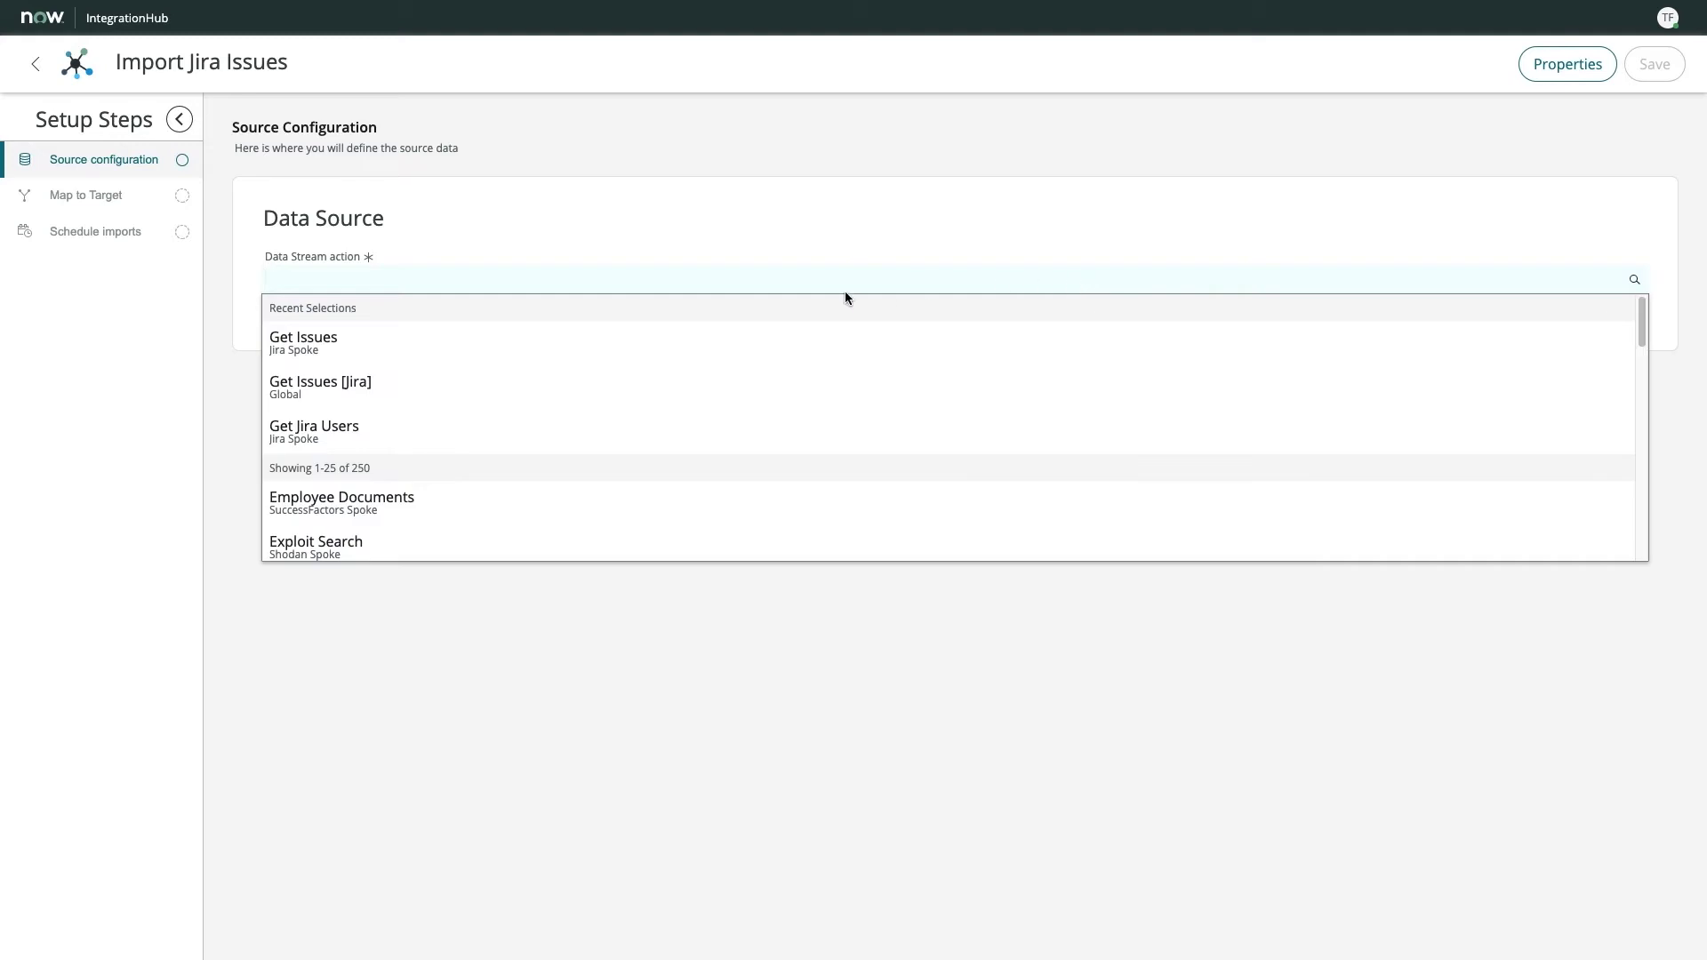
left_click(389, 389)
left_click(1655, 64)
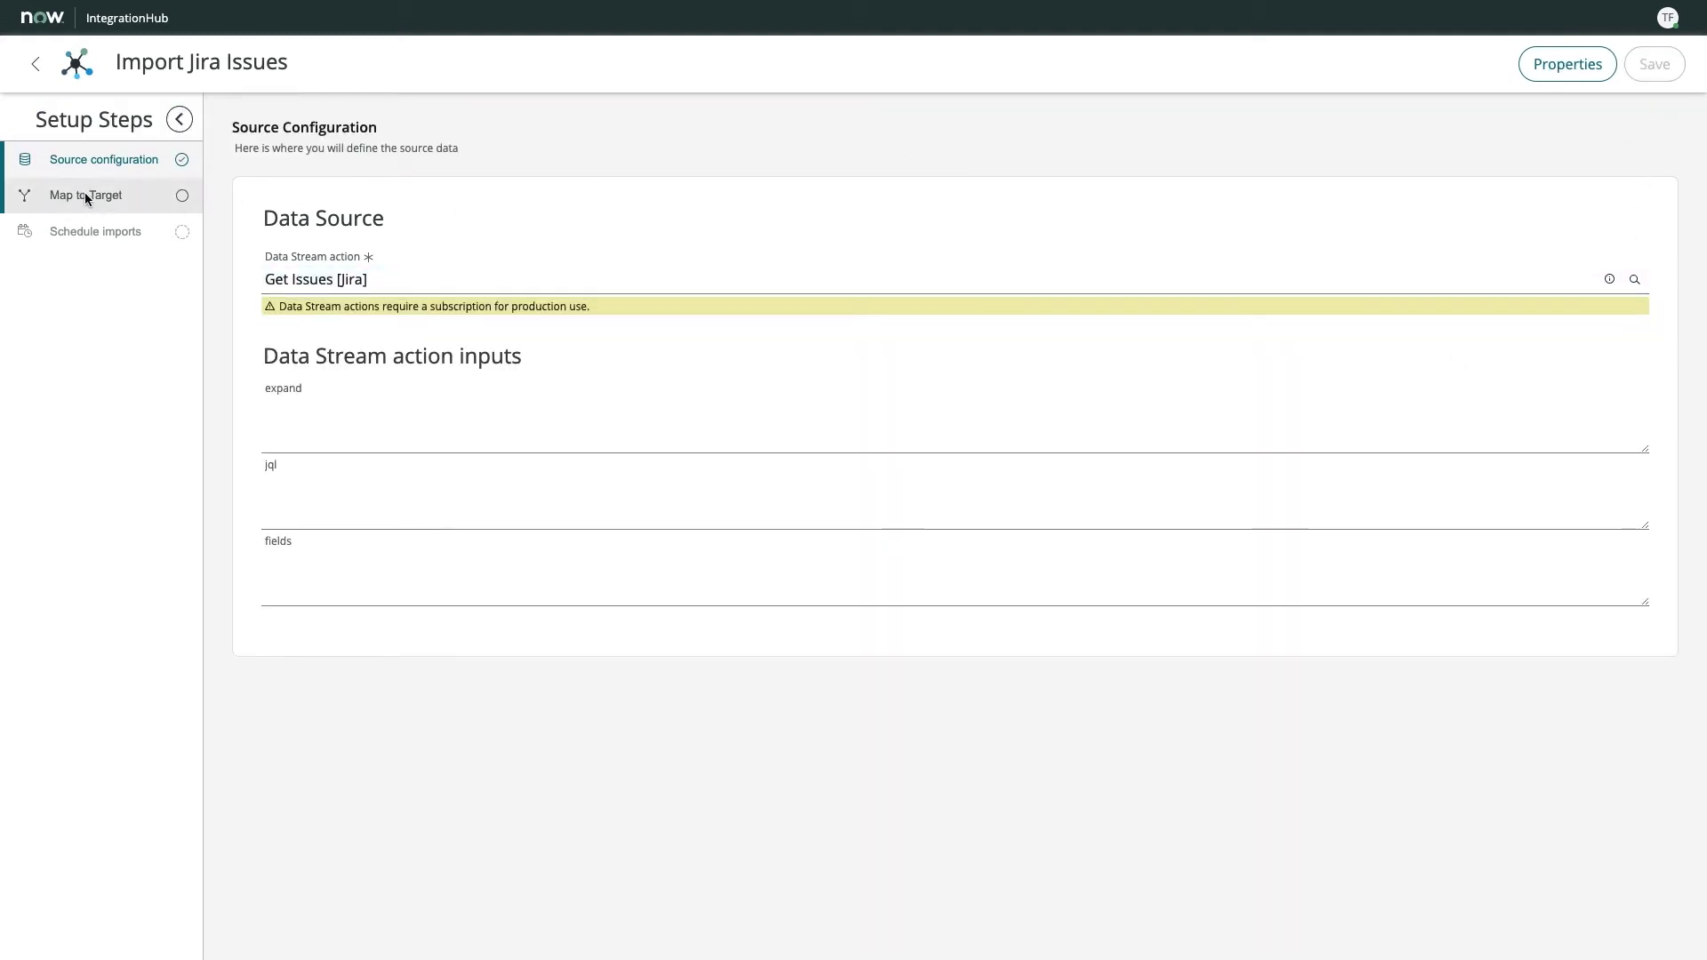
Add Jira Issues [u_jira_issues] as the import's target table and save it
left_click(85, 196)
left_click(1618, 139)
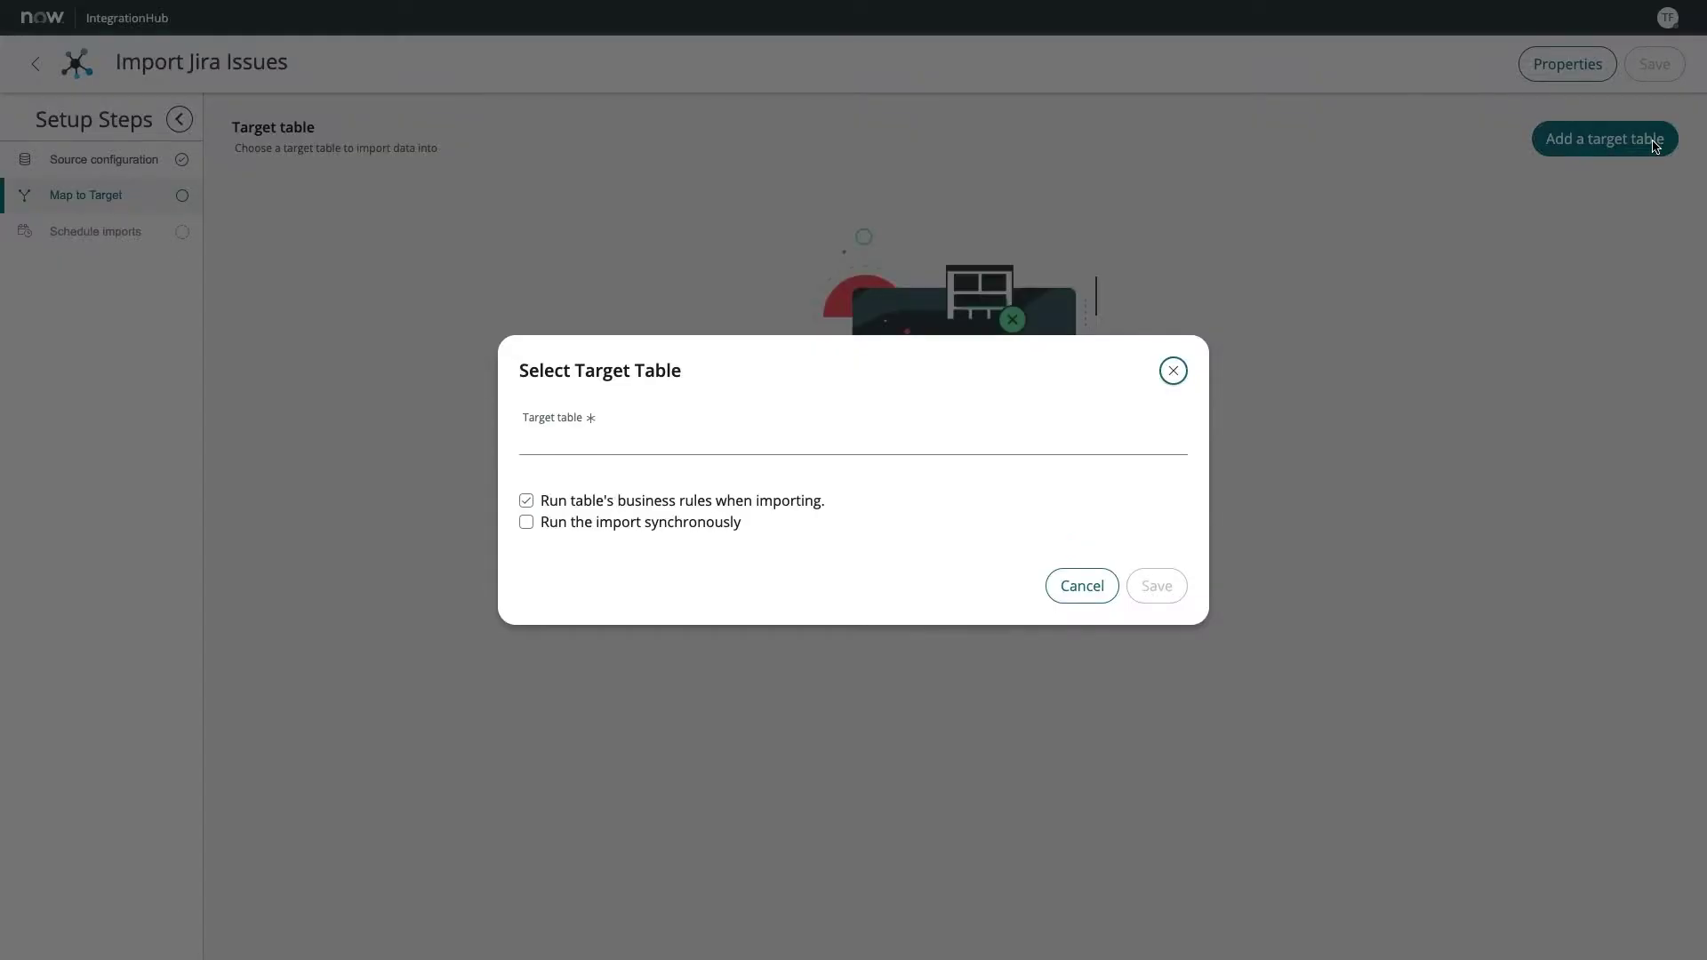
left_click(938, 432)
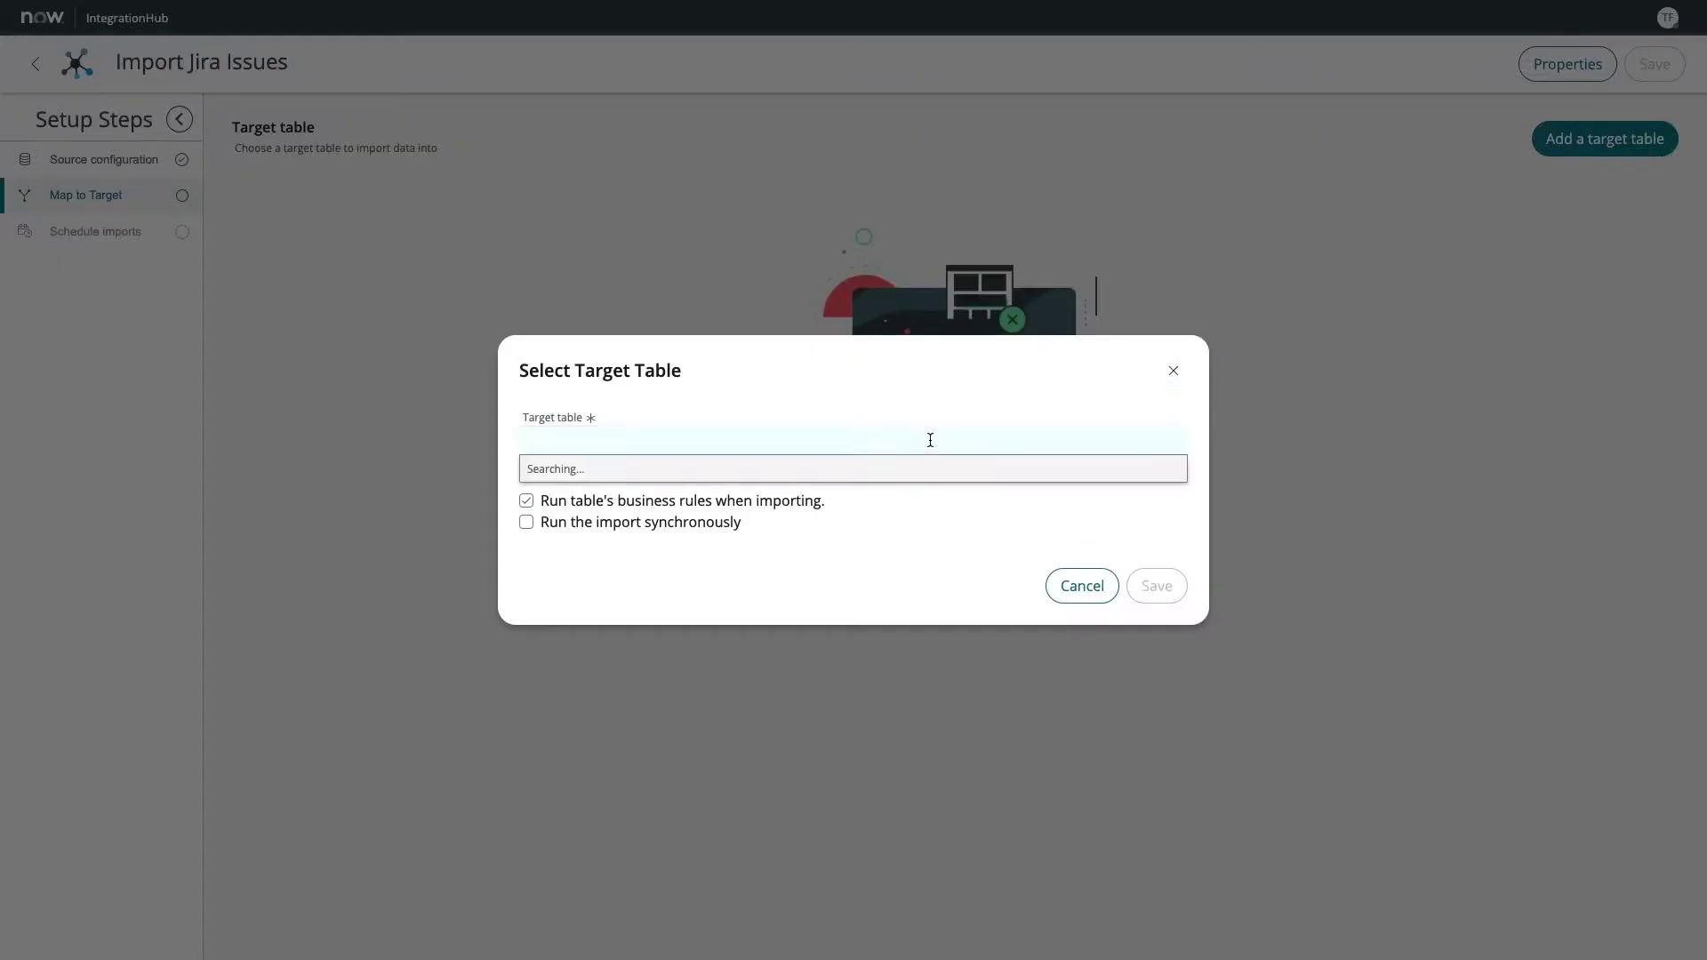
type("Jira issues")
left_click(904, 500)
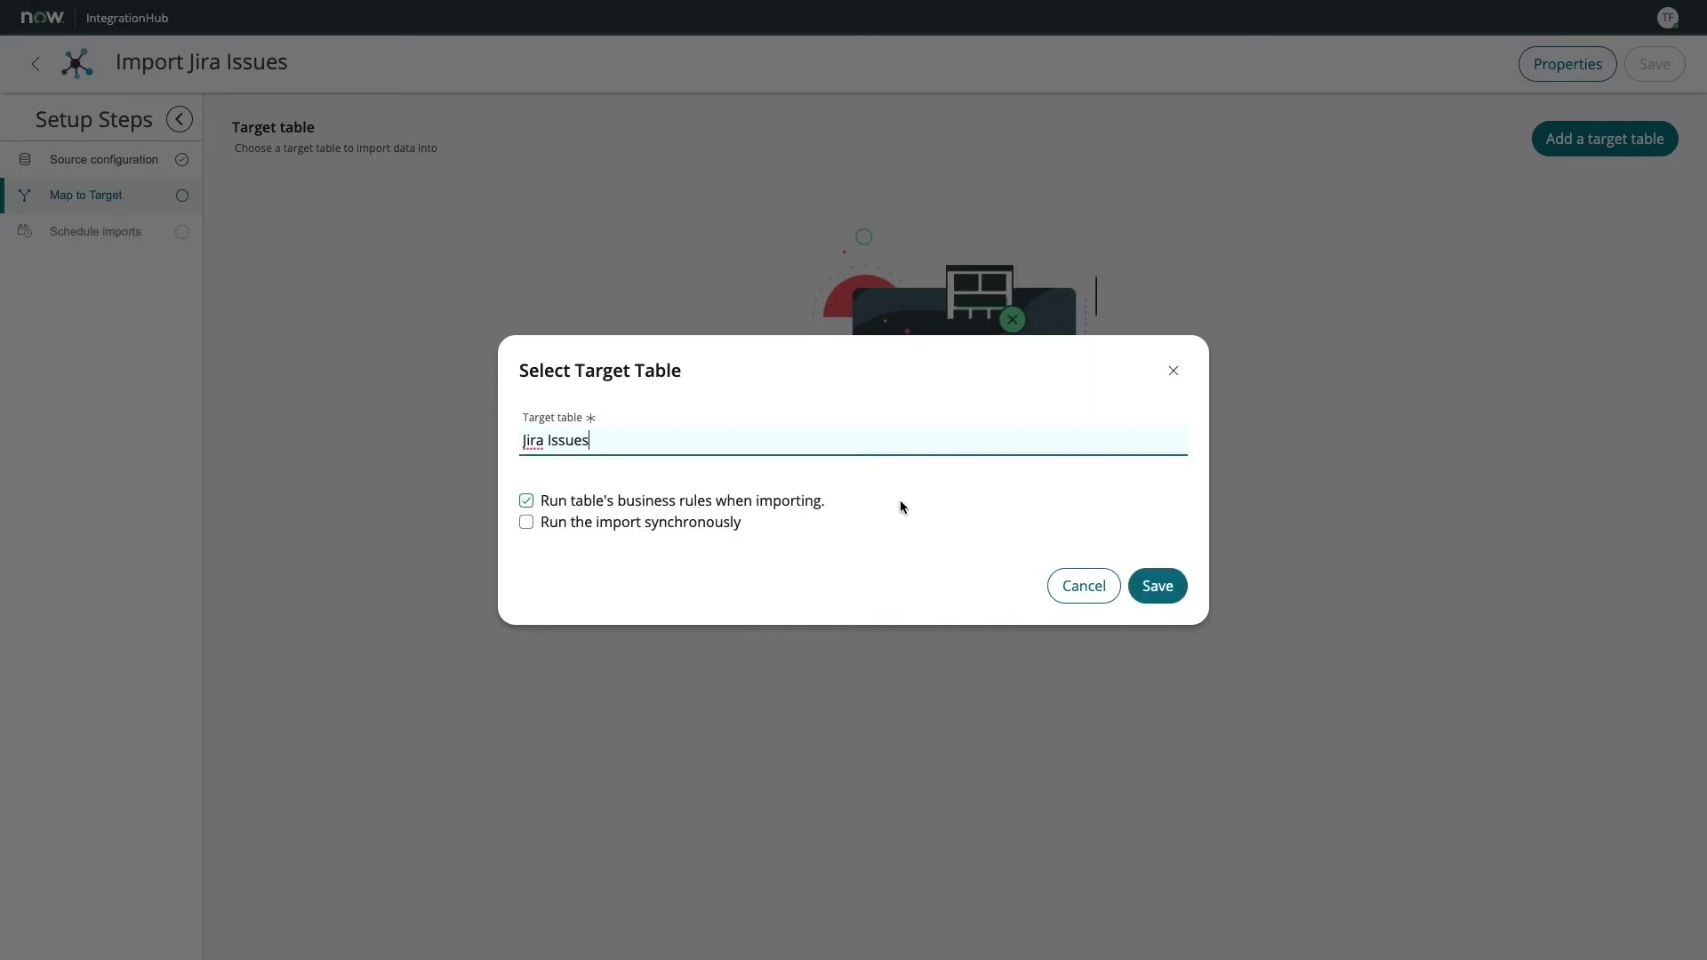
left_click(1134, 593)
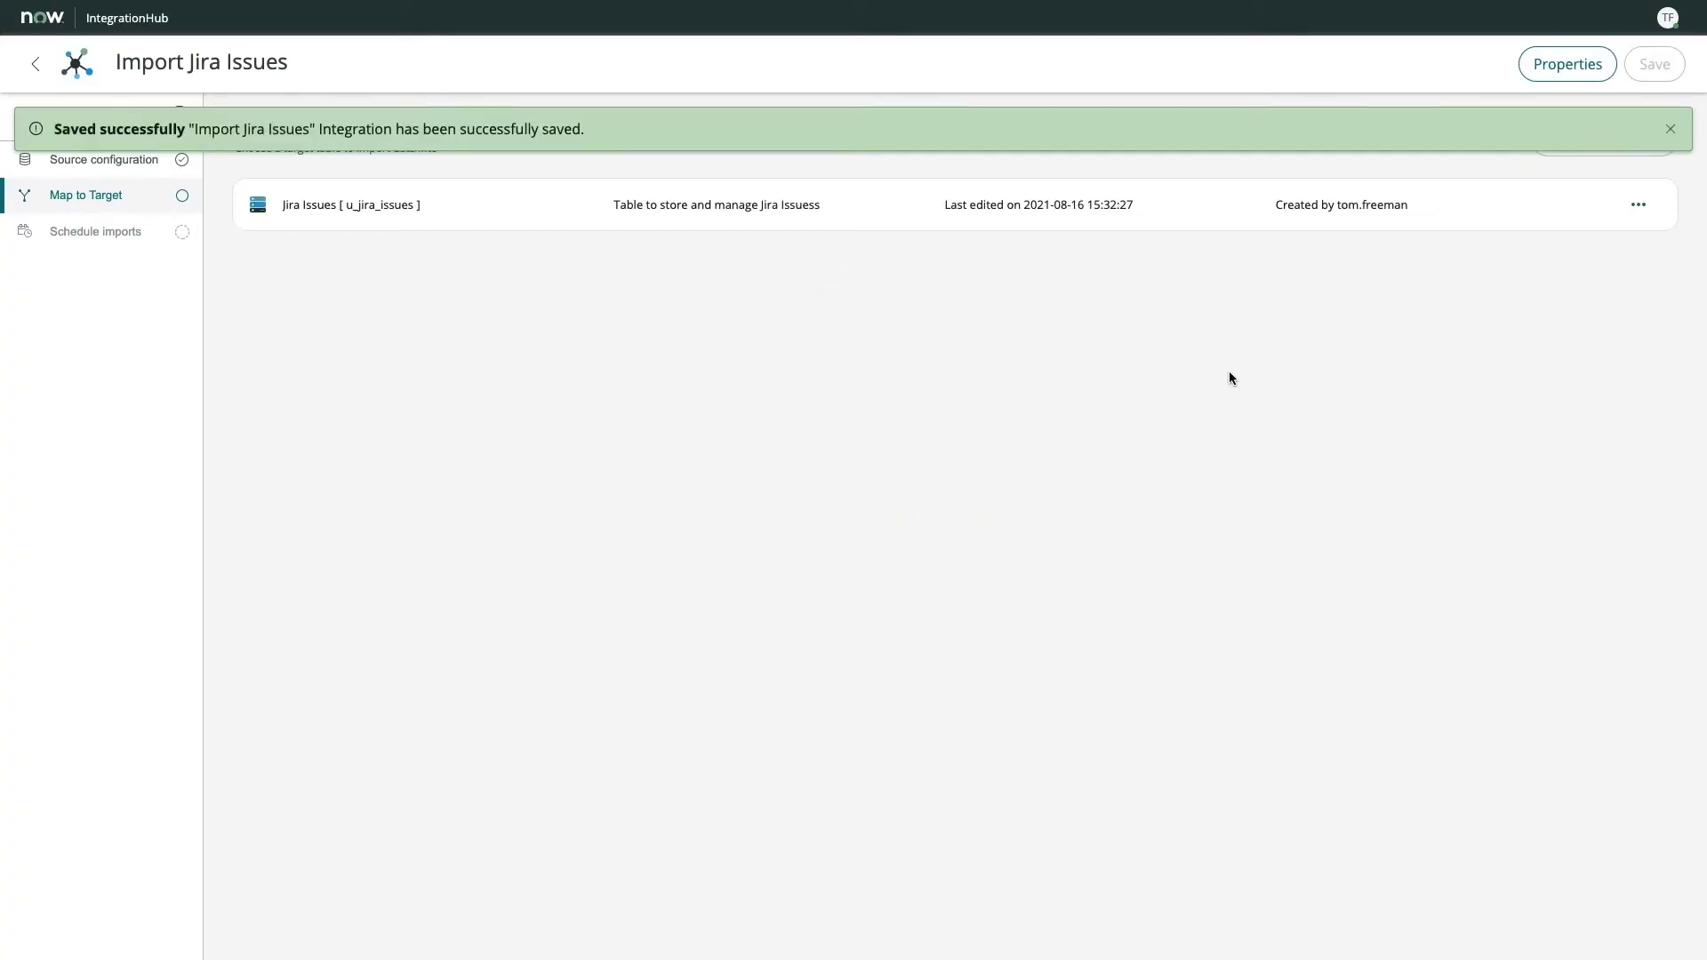
left_click(1670, 129)
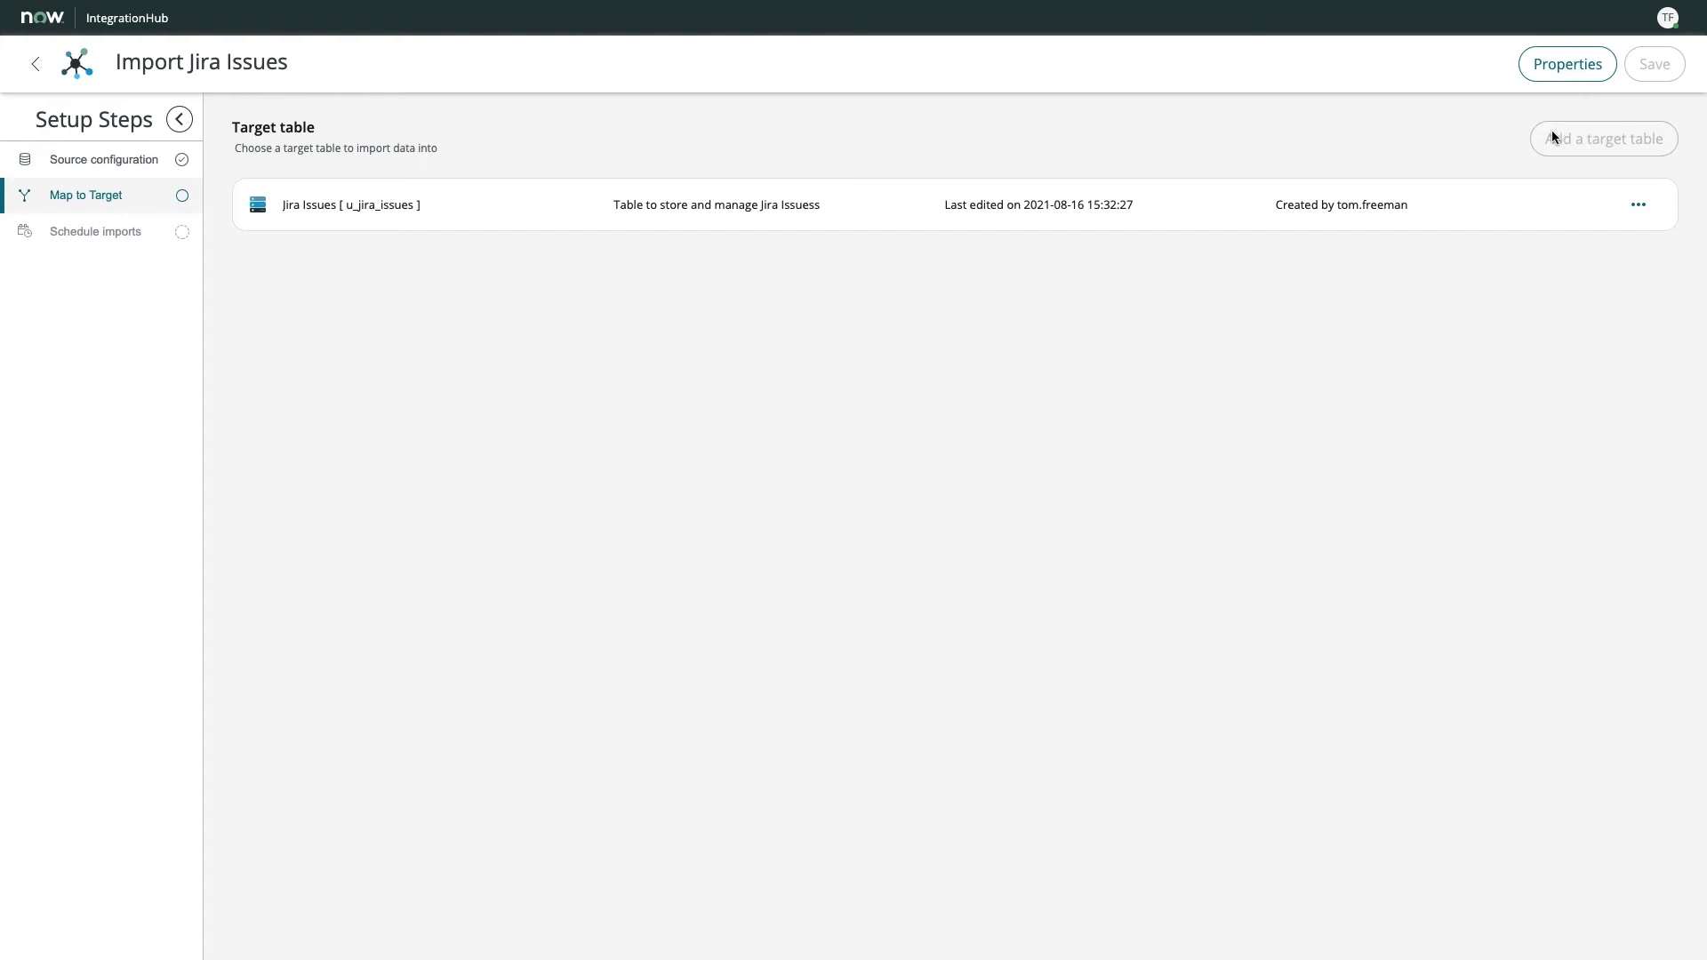
Open the Get Issues [Jira] to Jira Issues mapping page and scroll through both field lists
left_click(1206, 211)
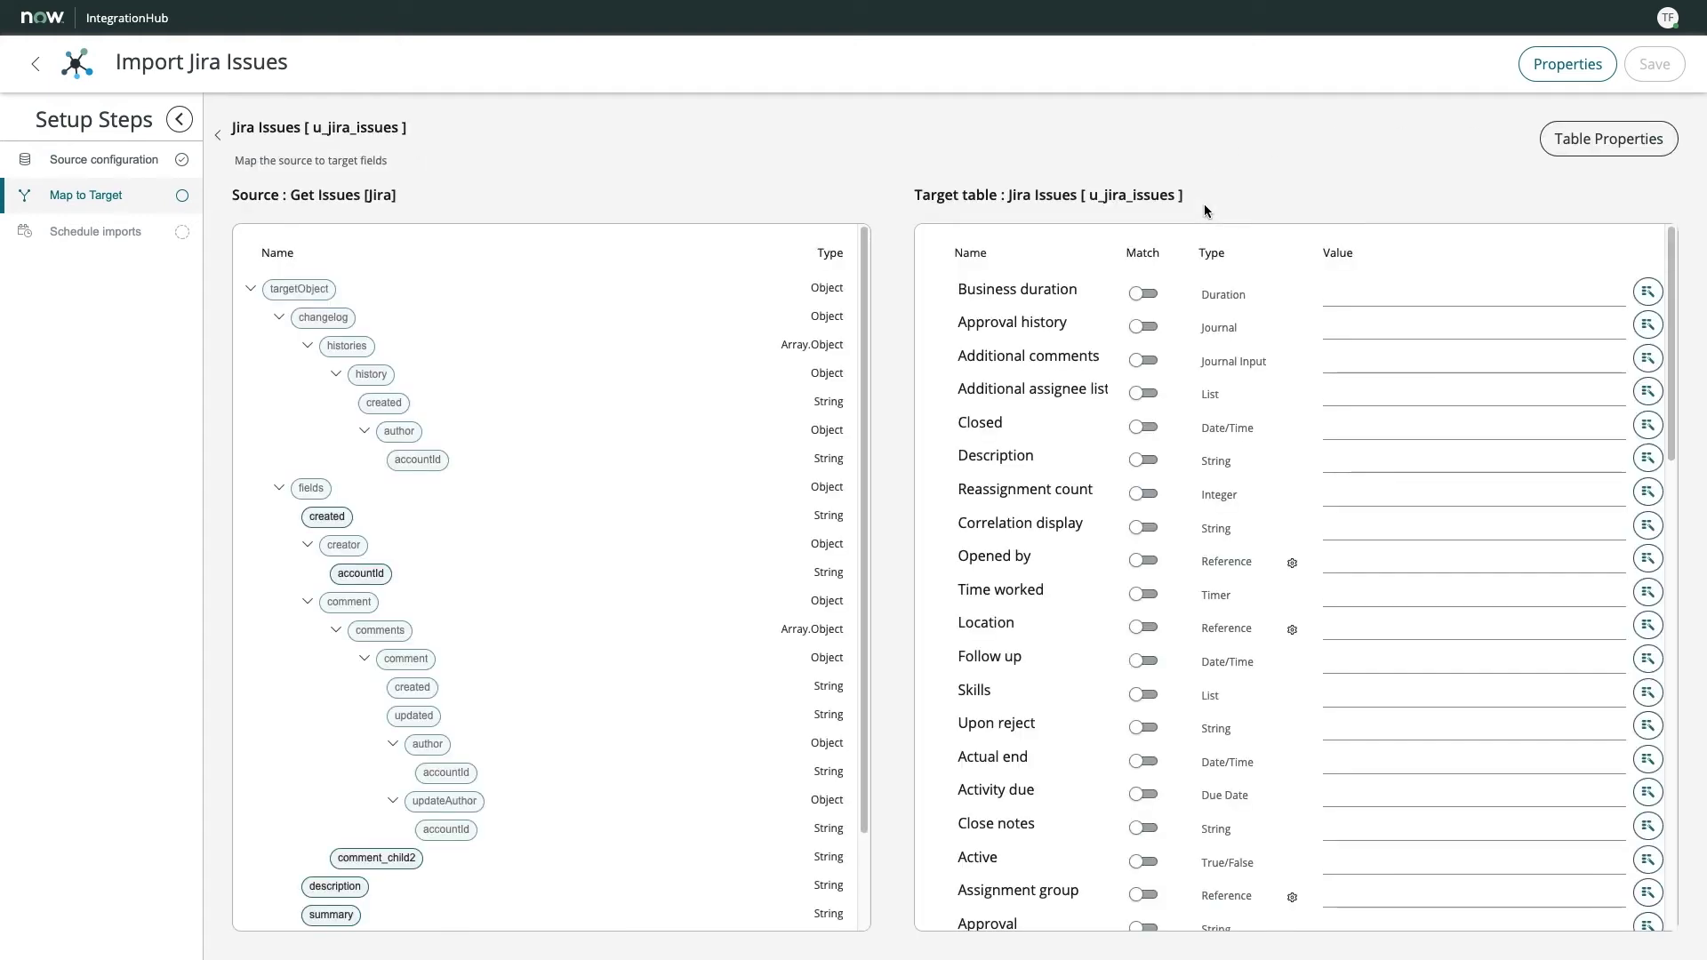
left_click_drag(370, 573, 729, 637)
mouse_move(865, 492)
left_mouse_down()
mouse_move(865, 589)
mouse_move(865, 489)
left_mouse_up()
mouse_move(1672, 329)
left_mouse_down()
mouse_move(1671, 396)
mouse_move(1669, 316)
left_mouse_up()
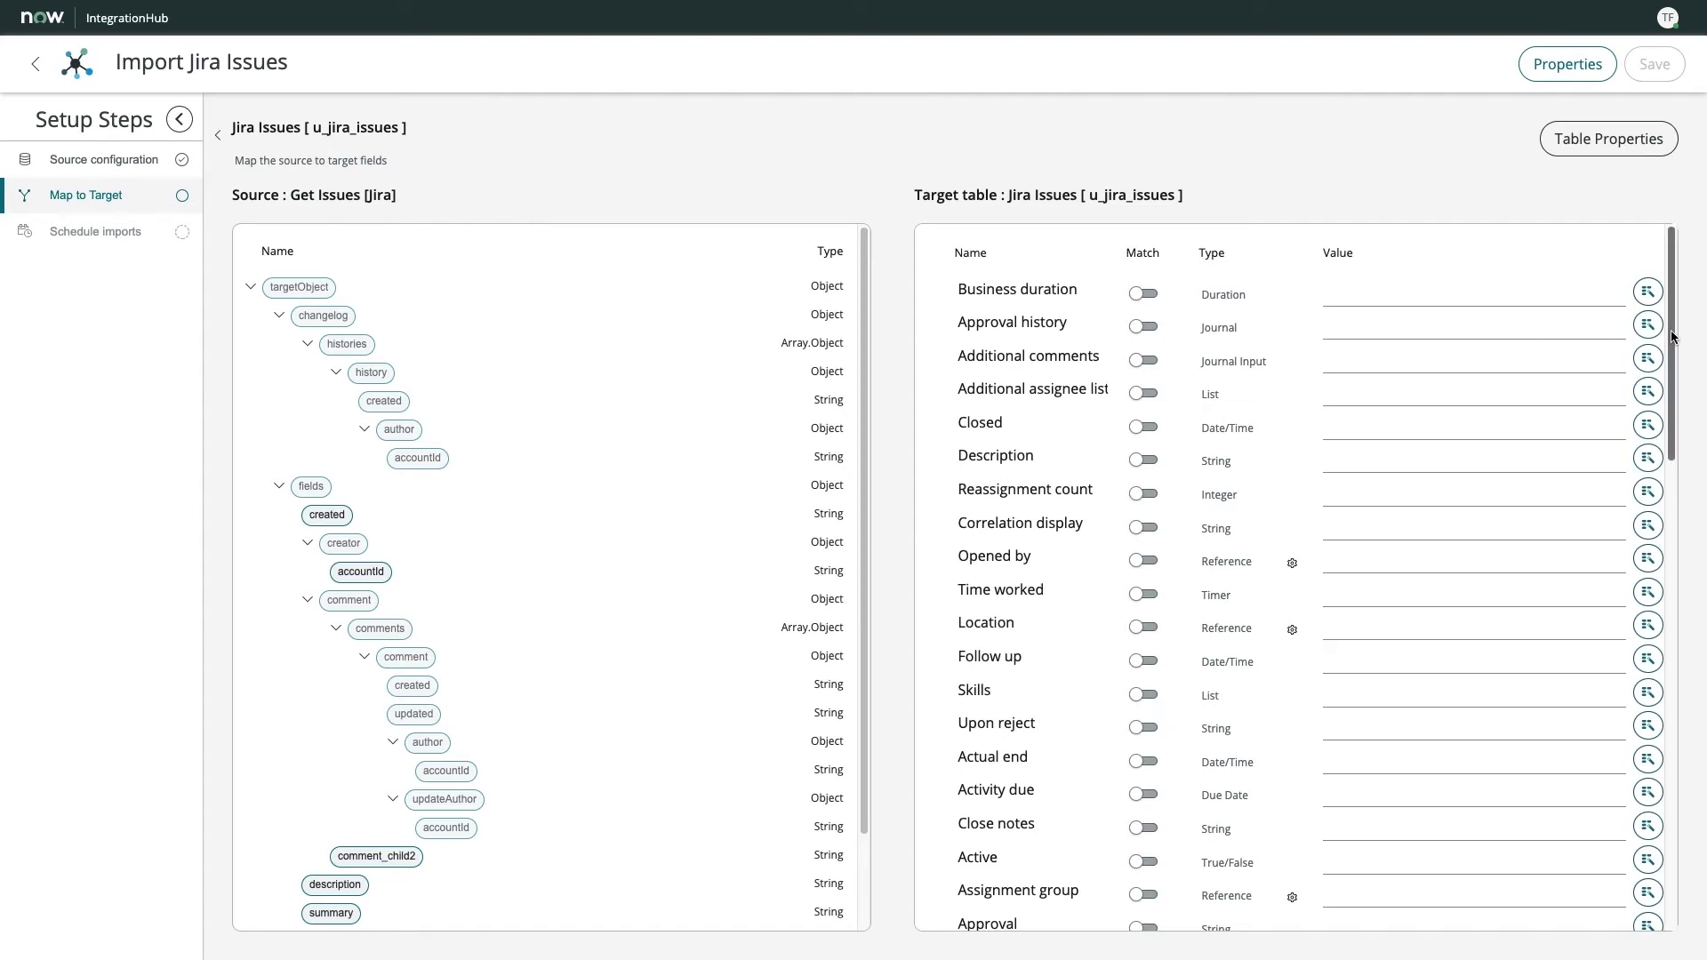
left_click_drag(1673, 336, 1677, 676)
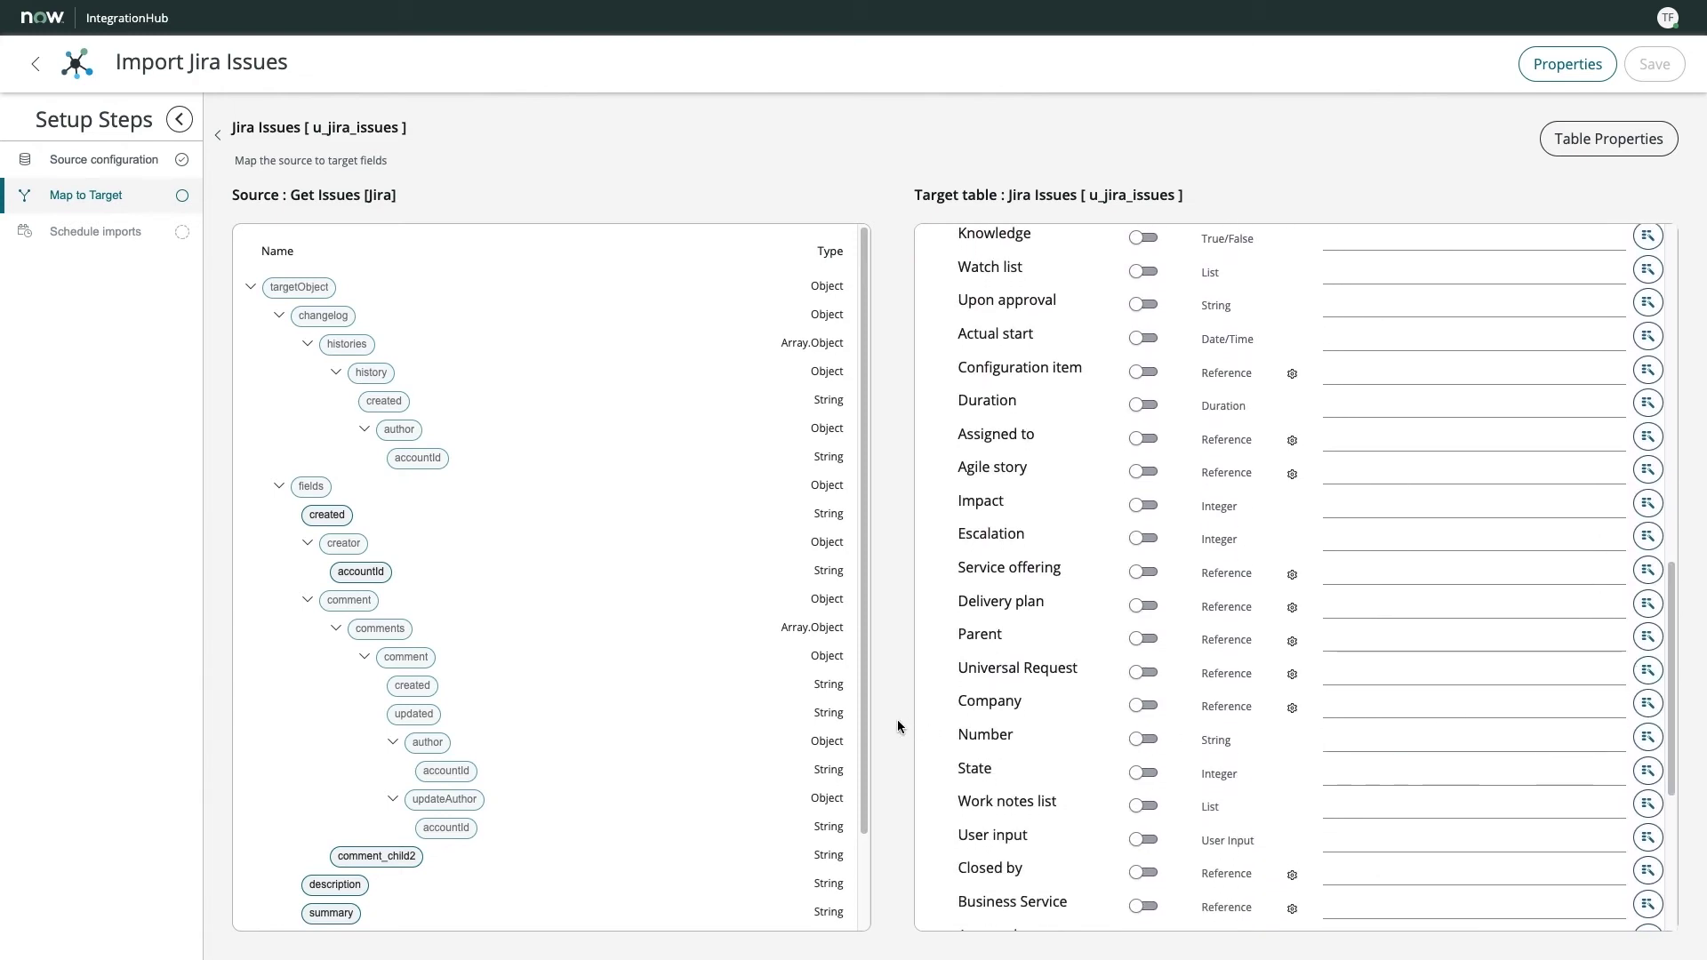
Connect key→Number, summary→Short description, customfield_10029→Assigned to, customfield_10030→Contact type
scroll(866, 711, "down", 3)
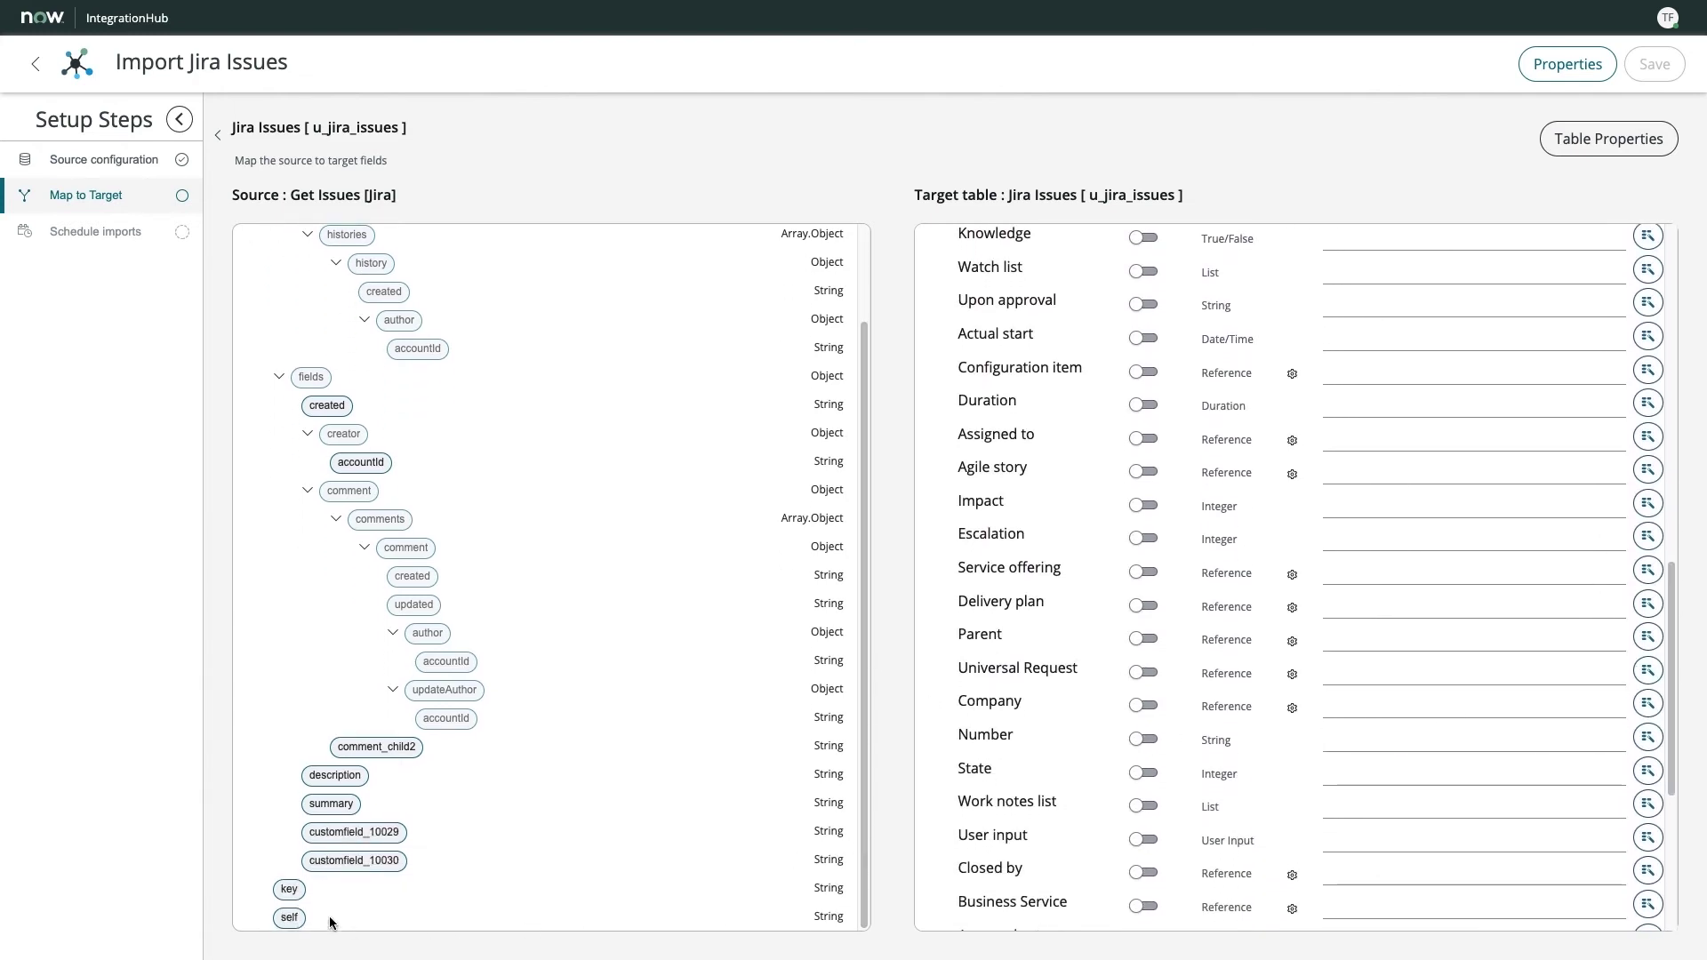
left_click_drag(289, 890, 1339, 745)
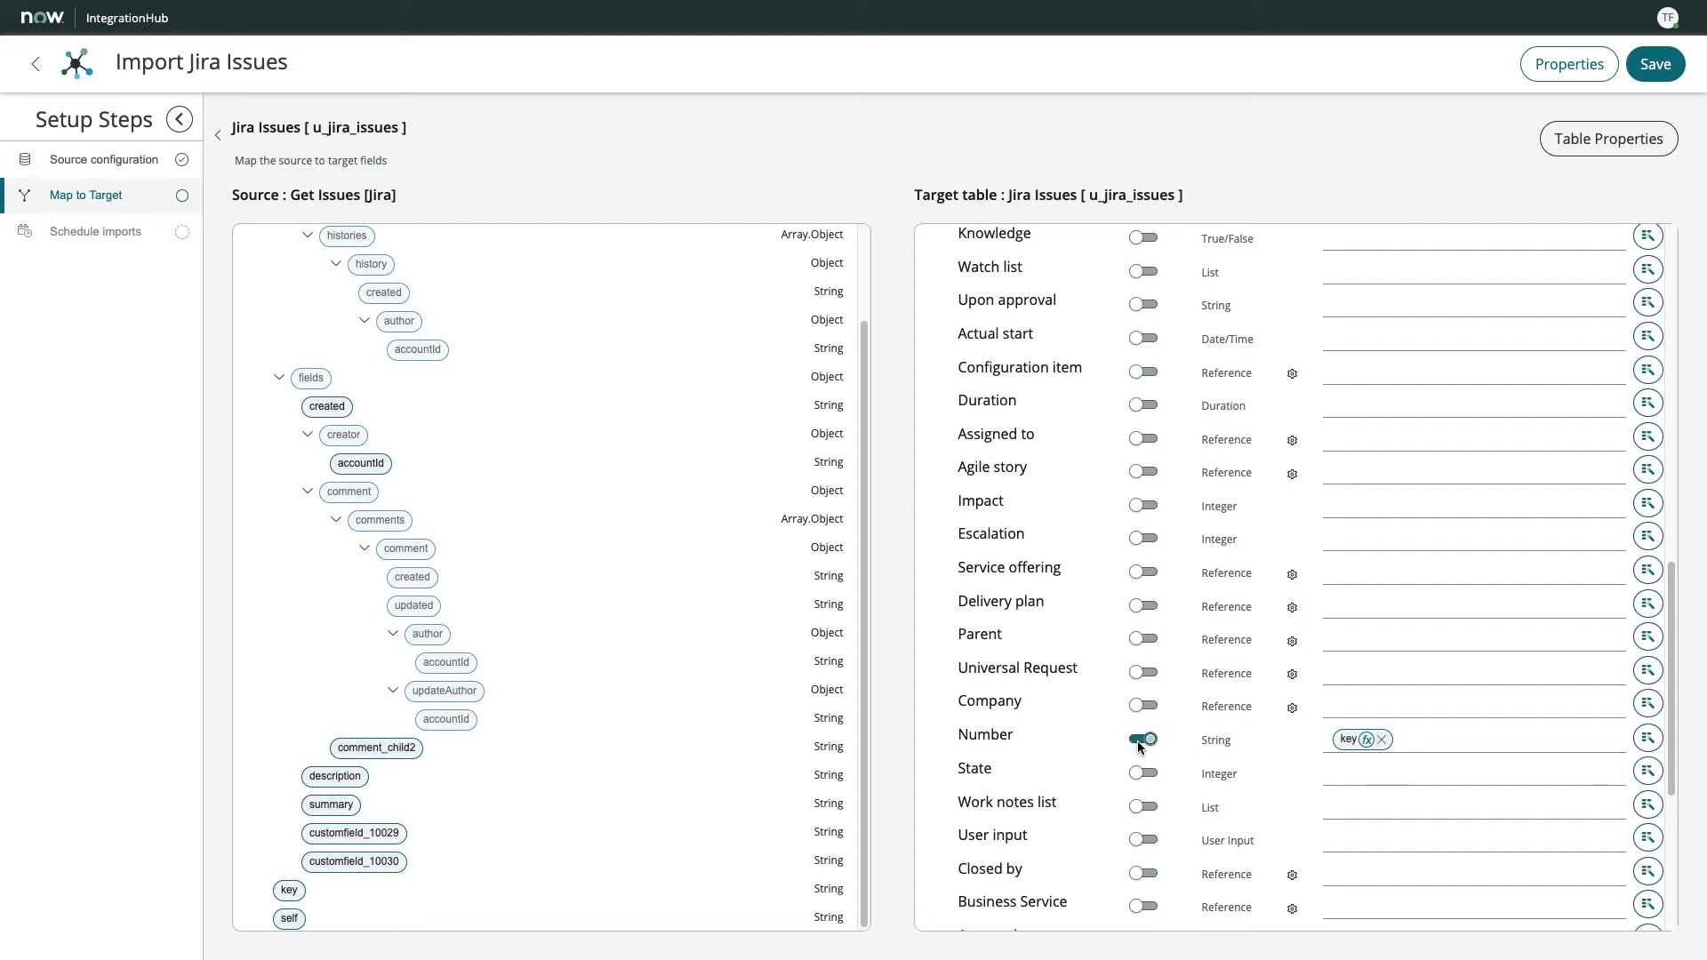
scroll(1334, 758, "up", 5)
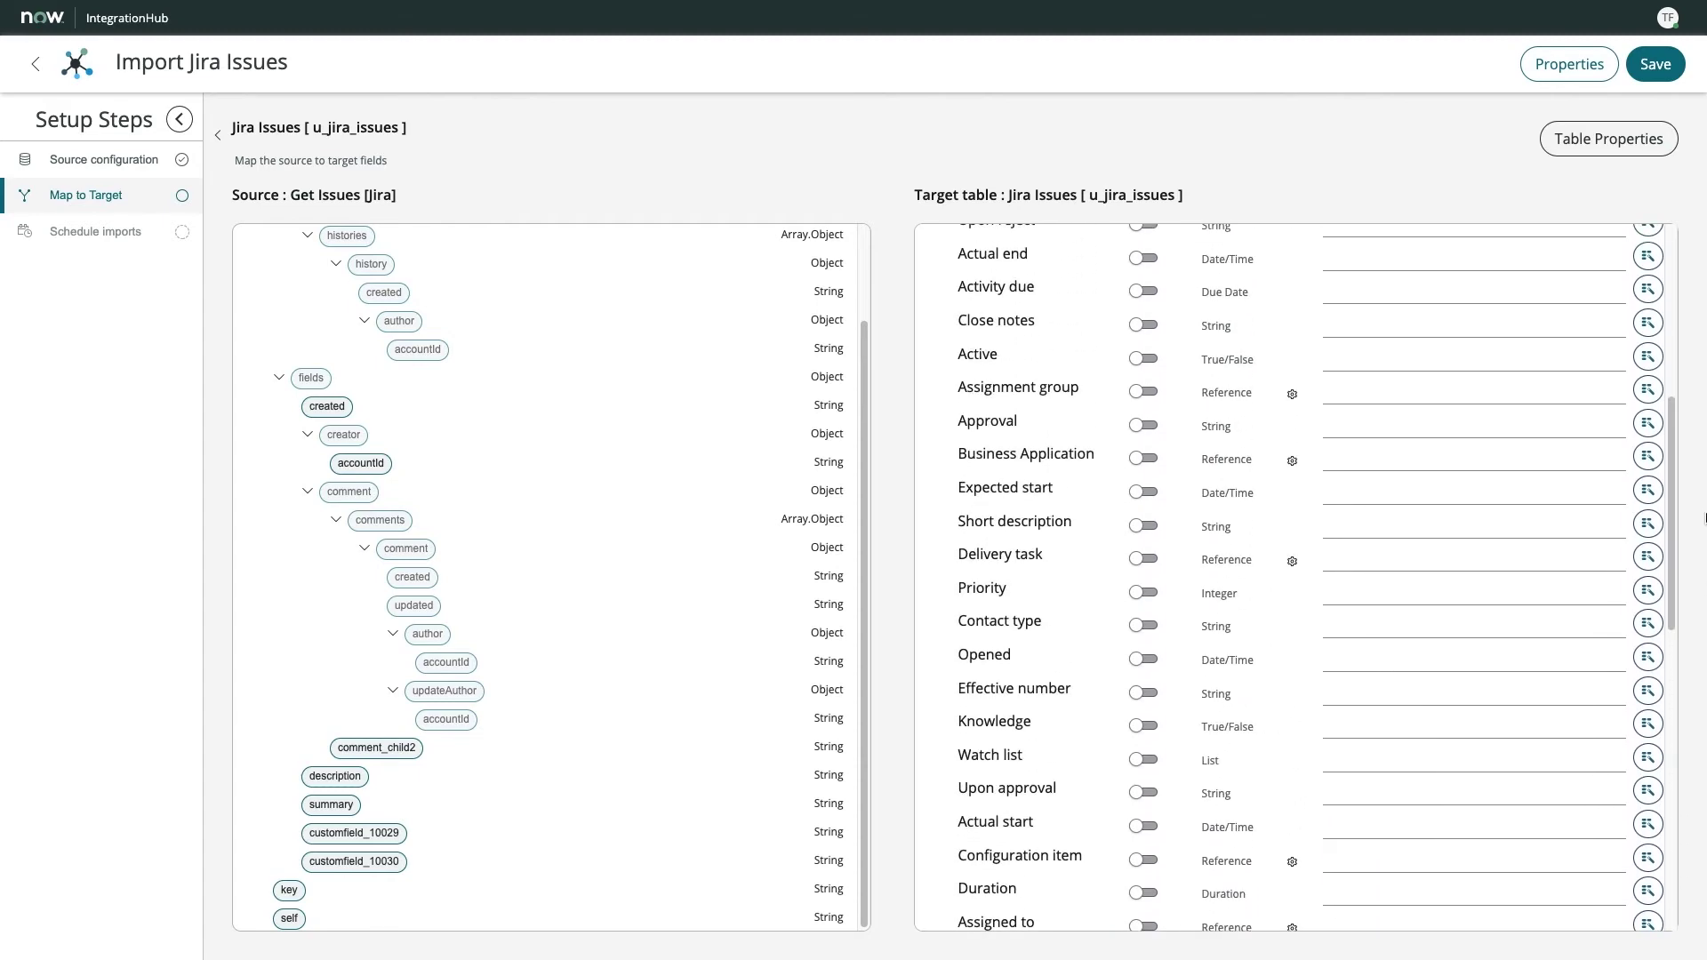
left_click_drag(330, 803, 1423, 533)
scroll(1678, 552, "up", 1)
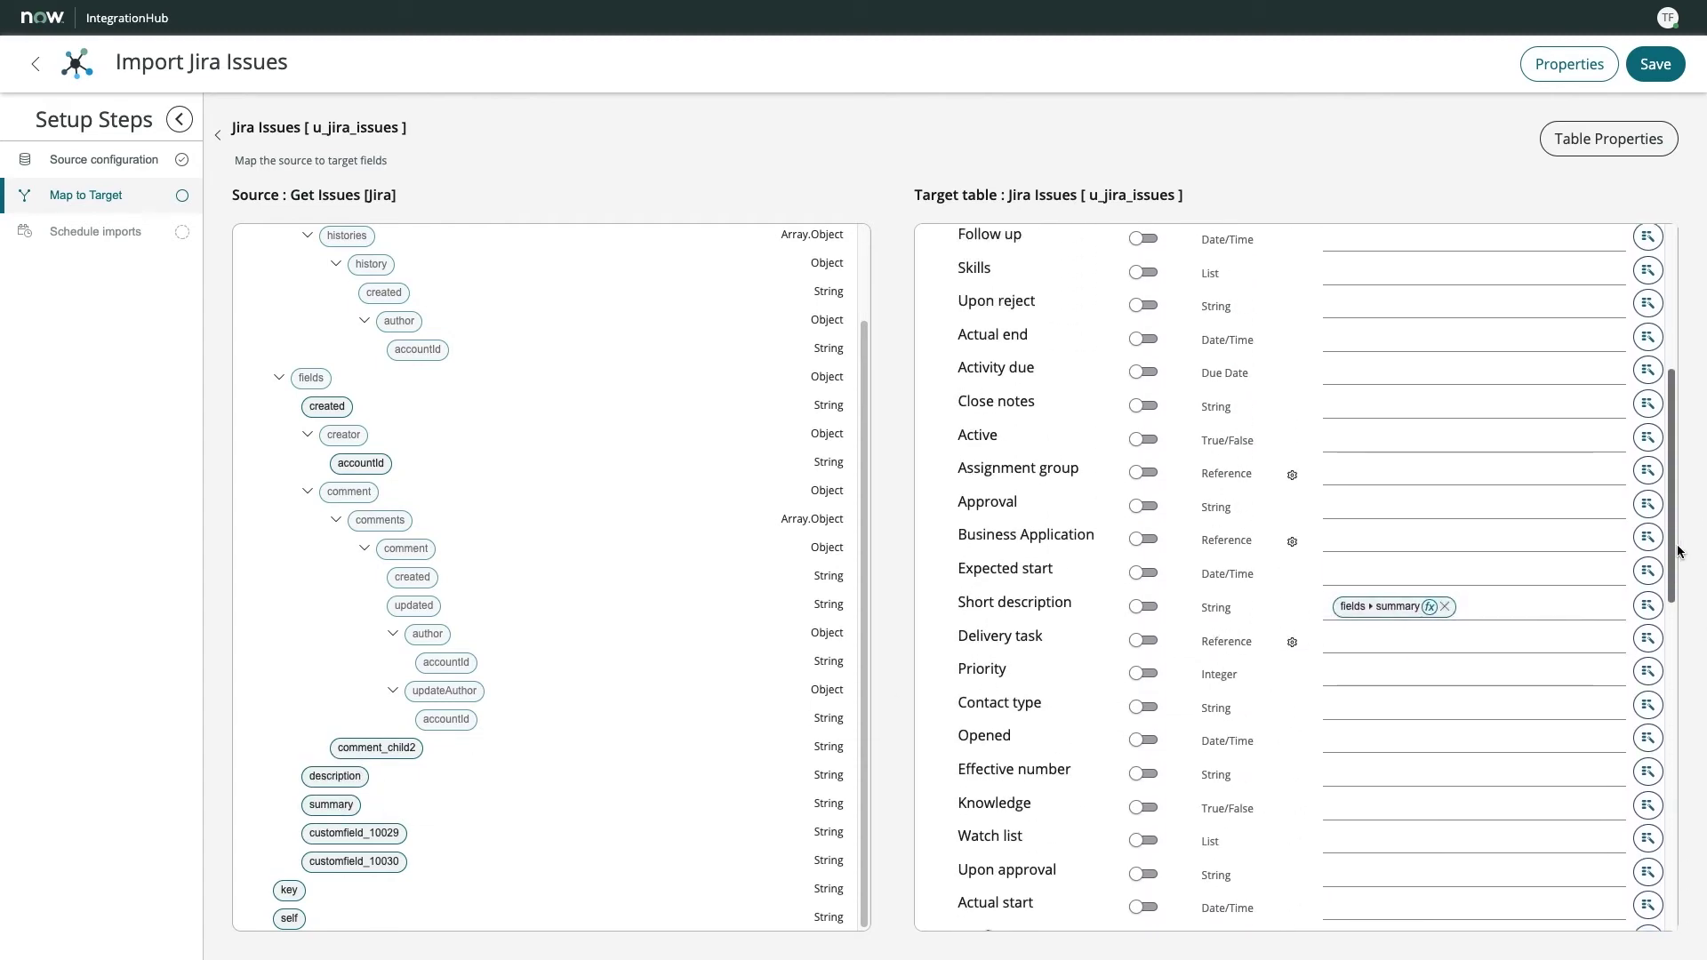
left_click_drag(1679, 552, 1675, 867)
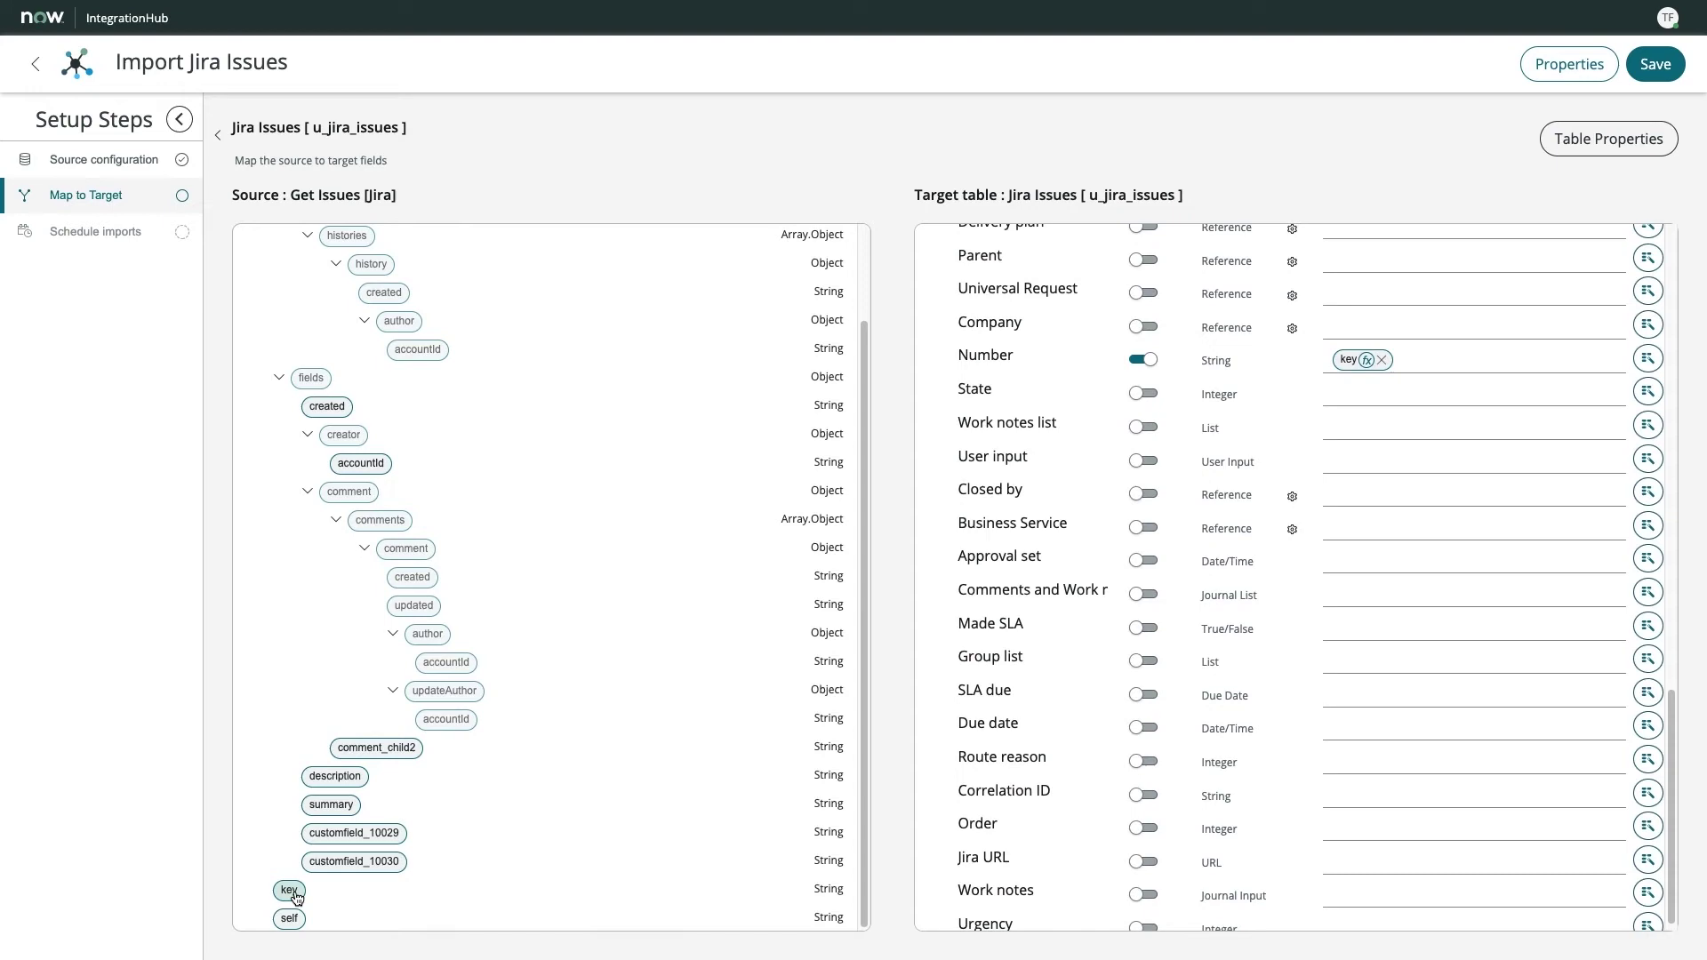
left_click_drag(296, 897, 1352, 861)
scroll(1678, 789, "up", 5)
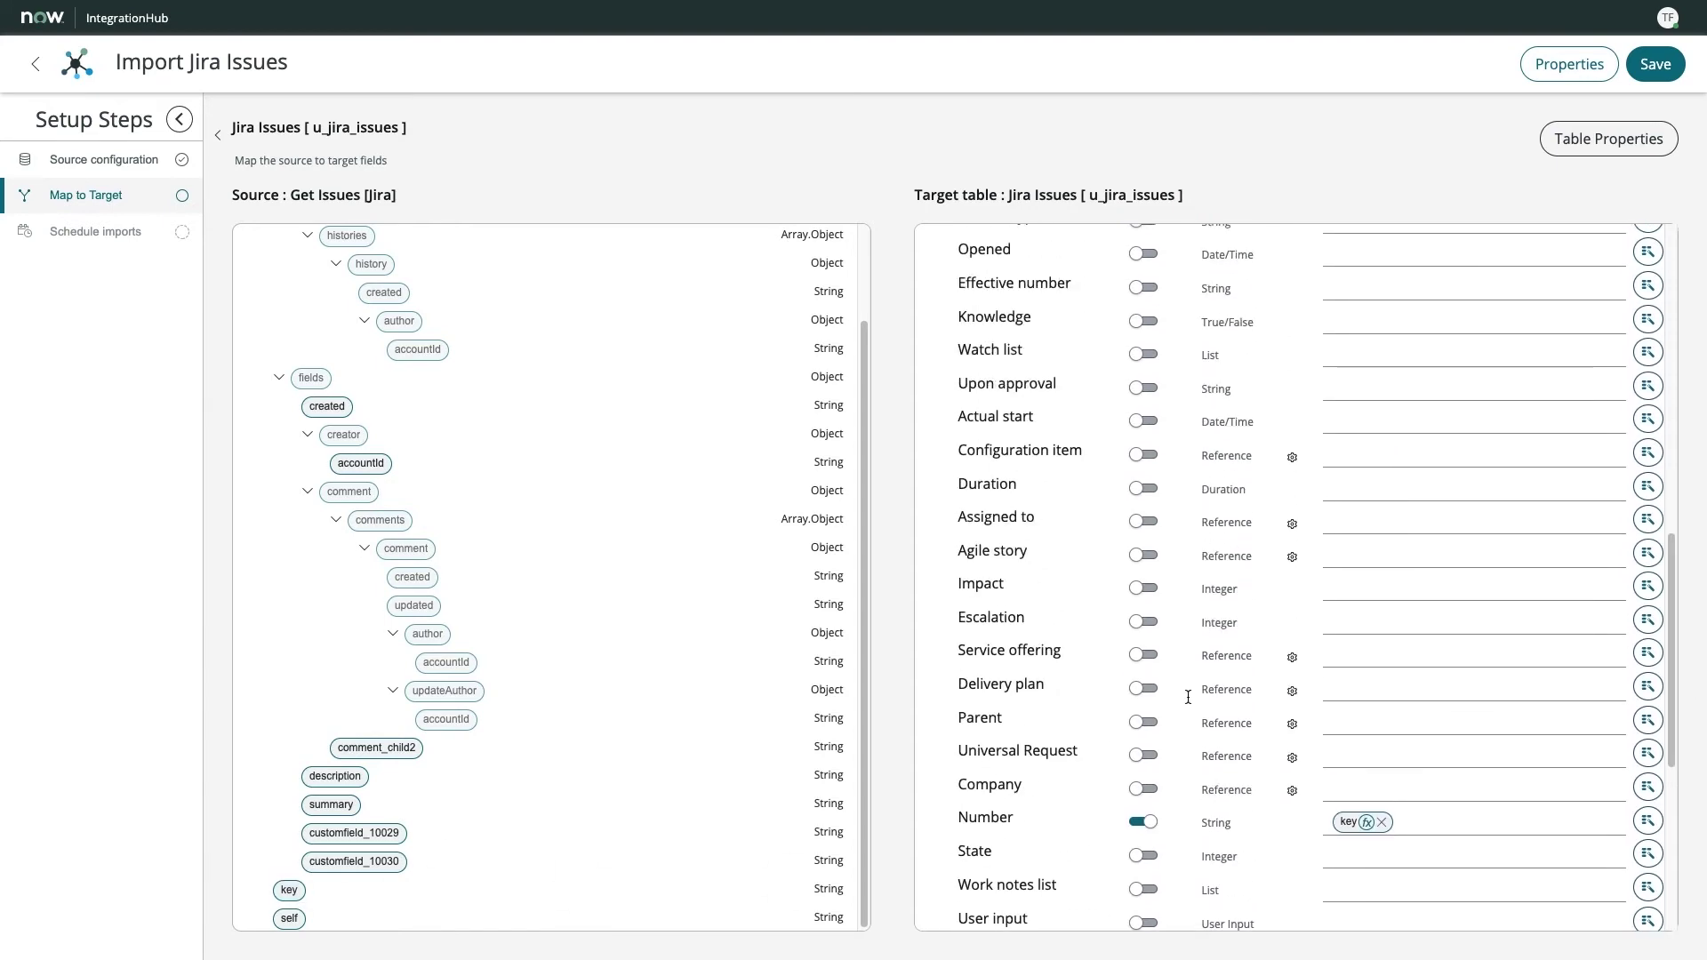
left_click_drag(354, 833, 1405, 521)
scroll(1671, 534, "up", 3)
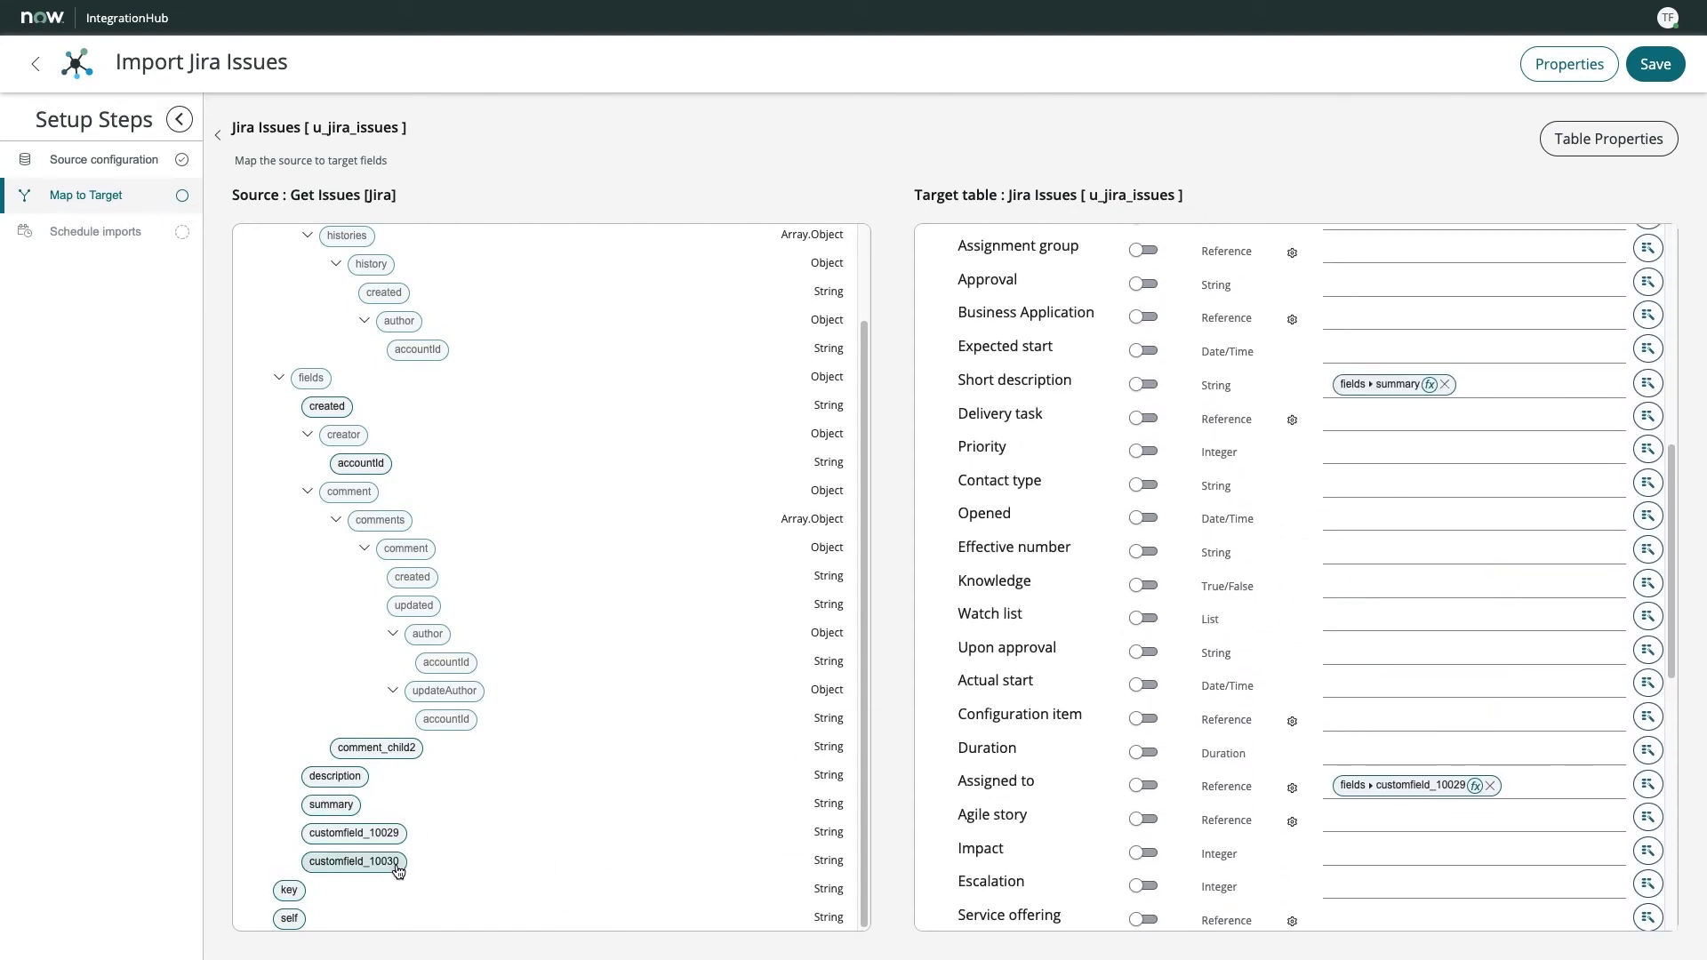
left_click_drag(398, 869, 1475, 489)
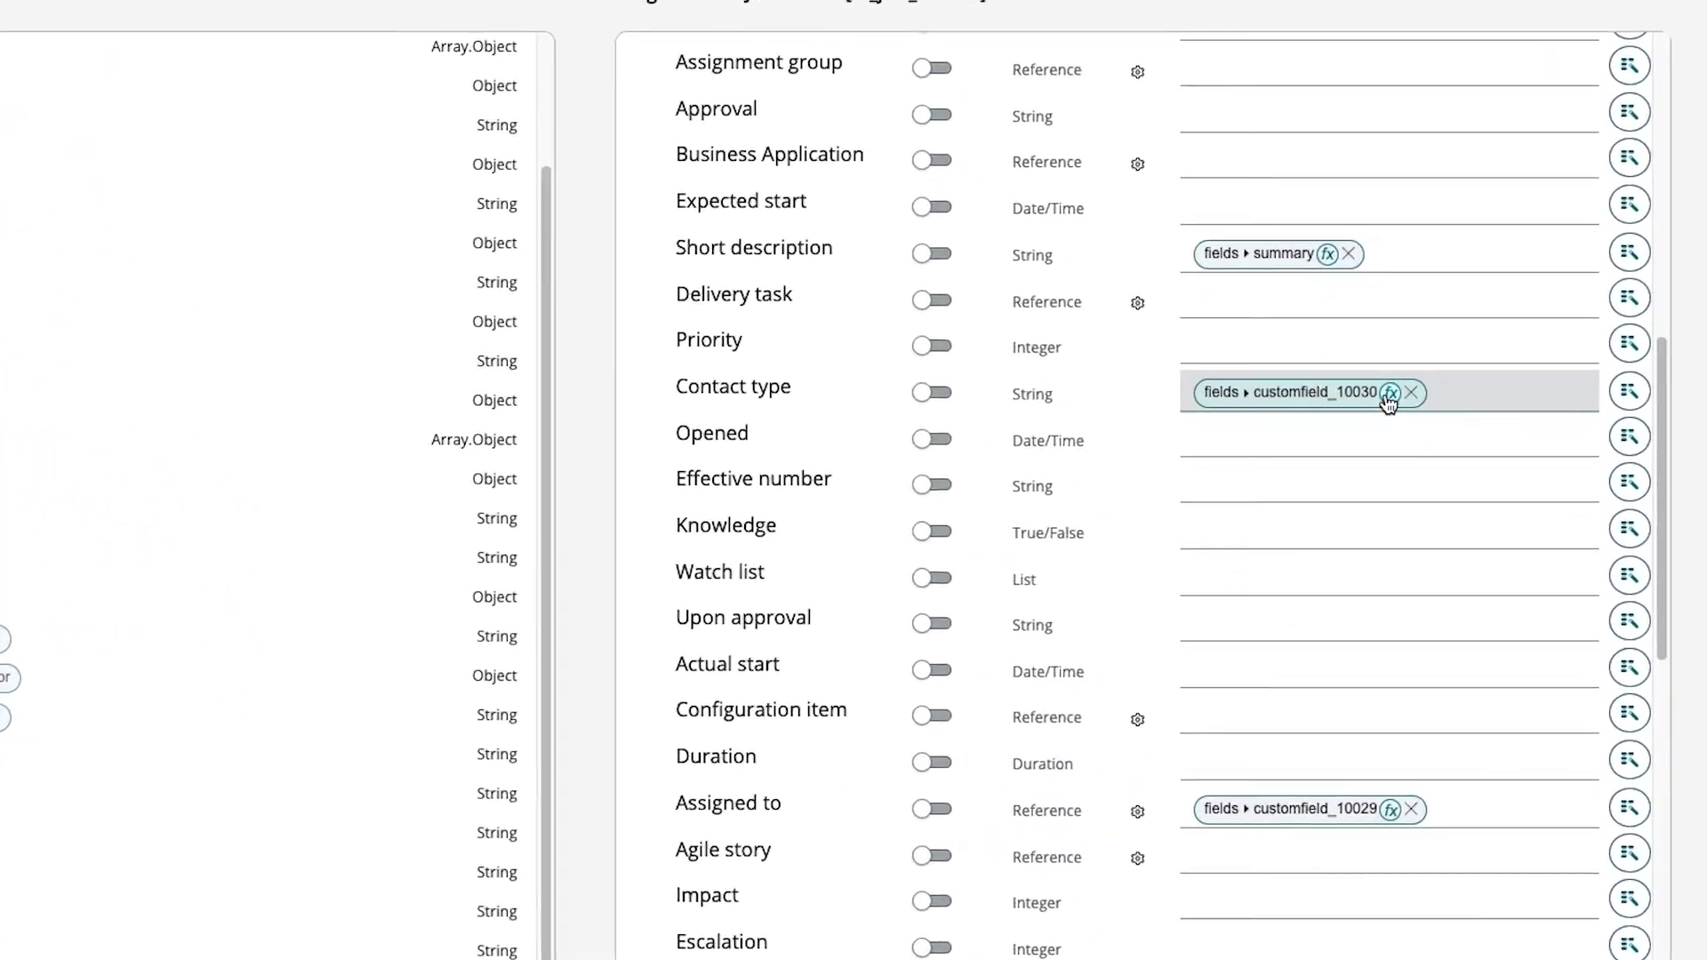
Apply a Trim transform to the Contact type mapping and save the mappings
left_click(1389, 394)
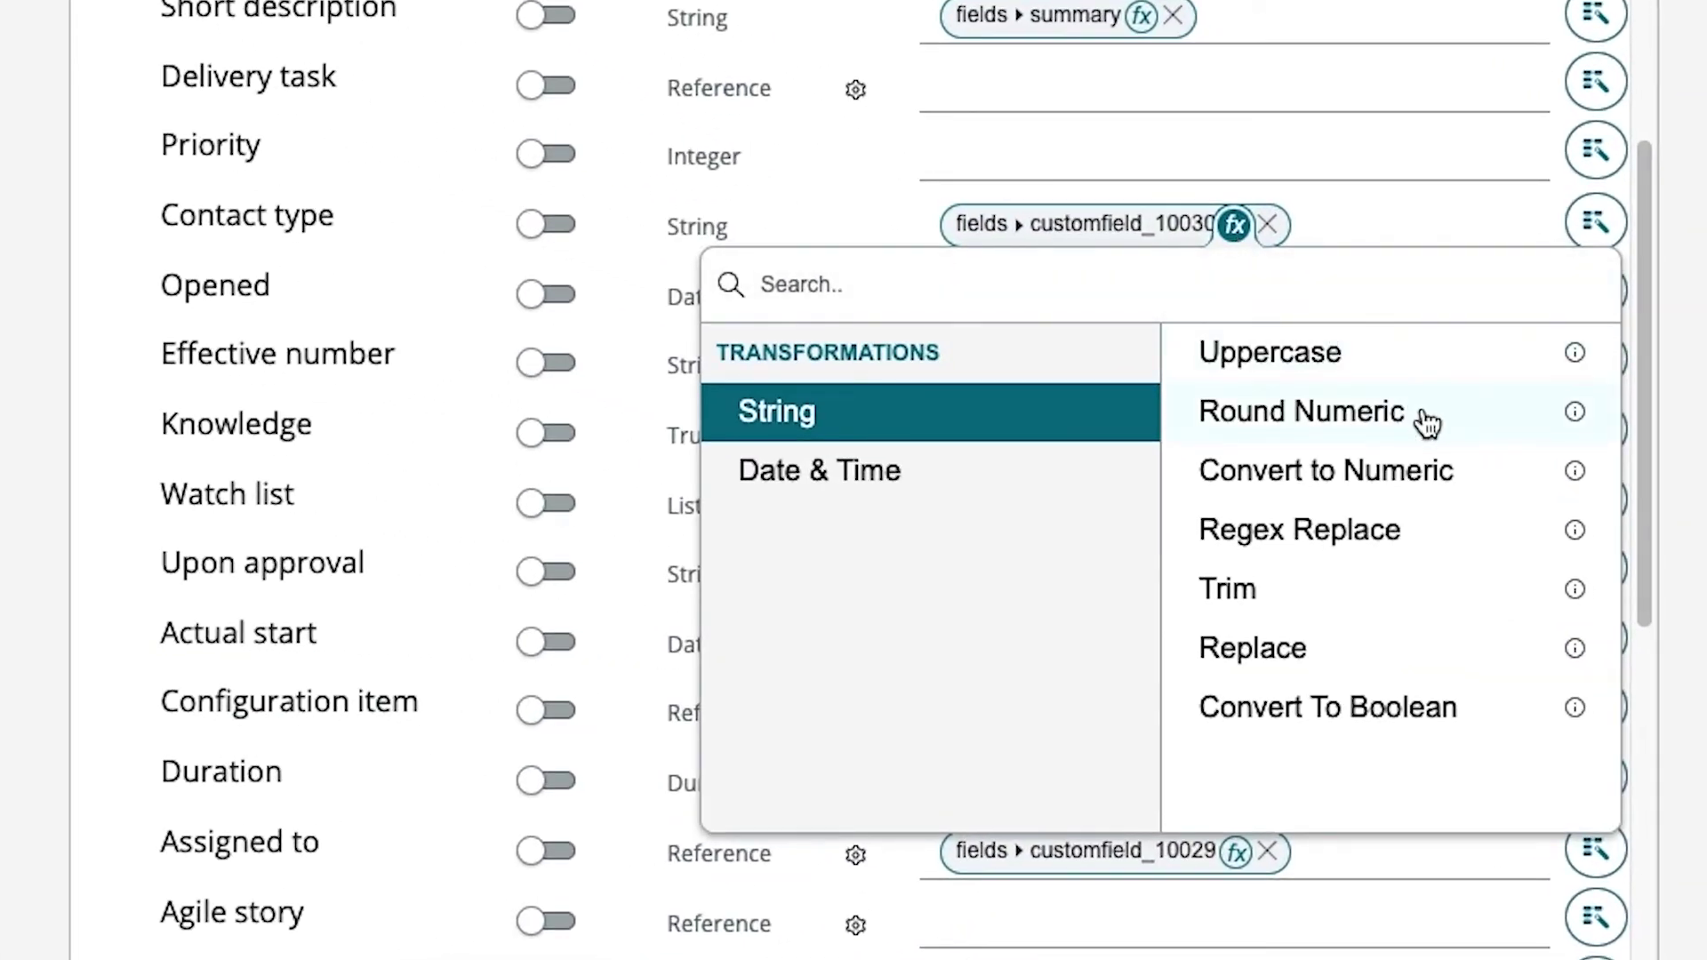
left_click(1327, 613)
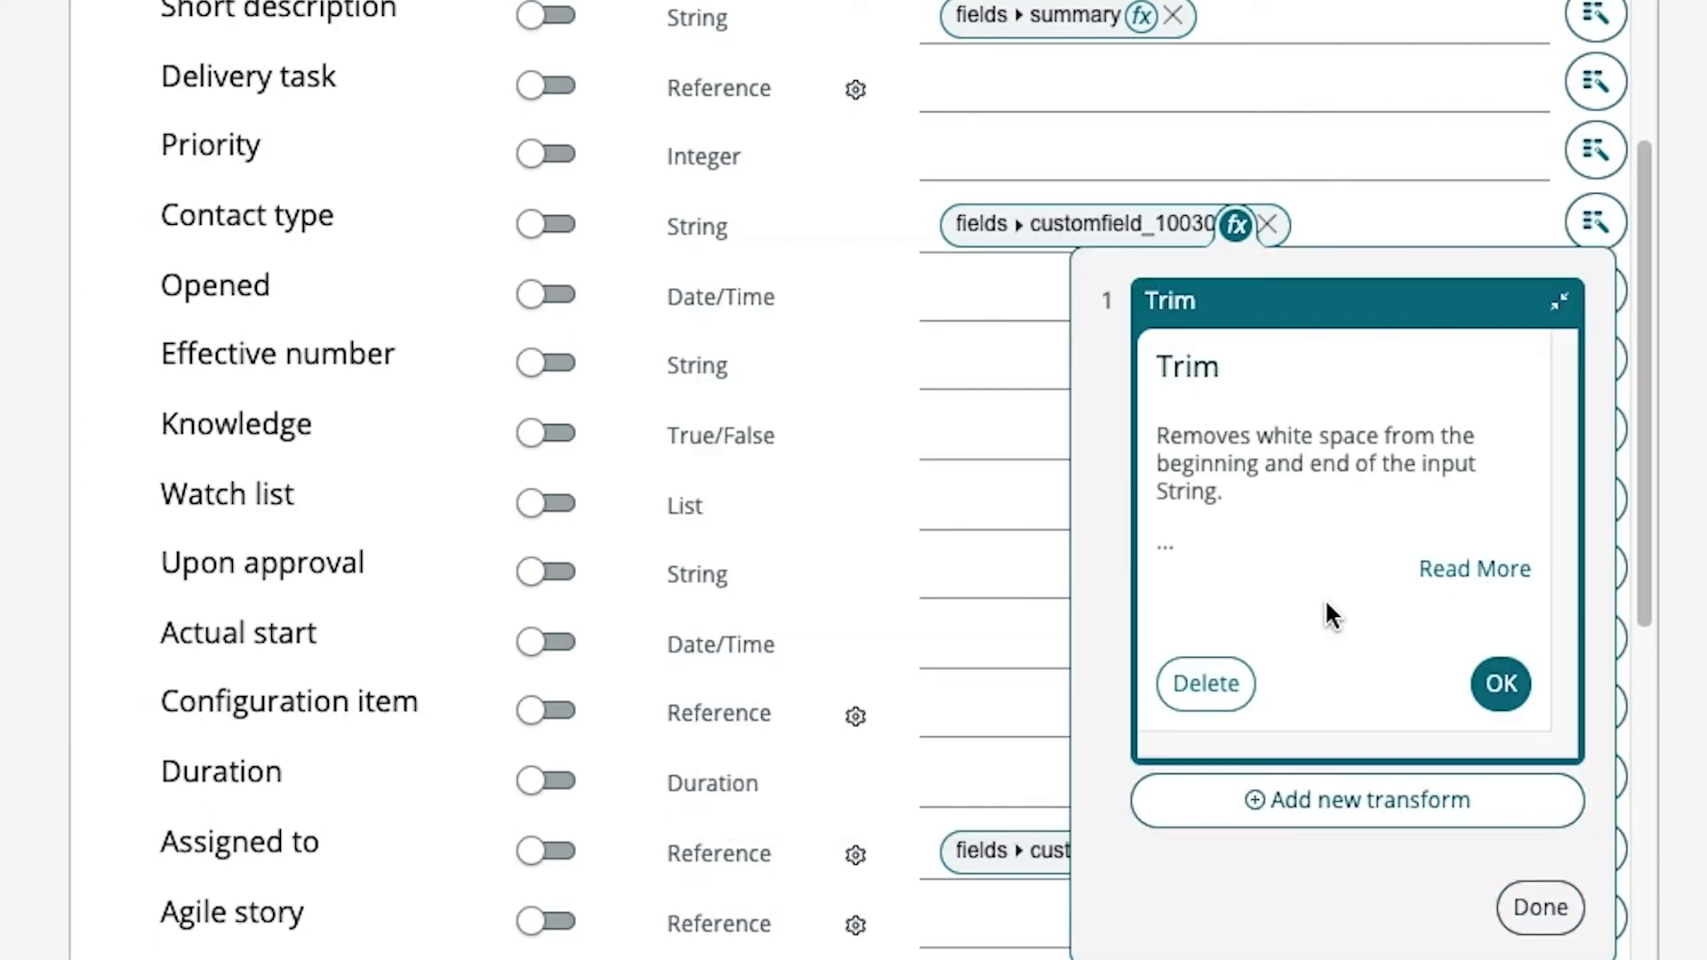
left_click(1502, 683)
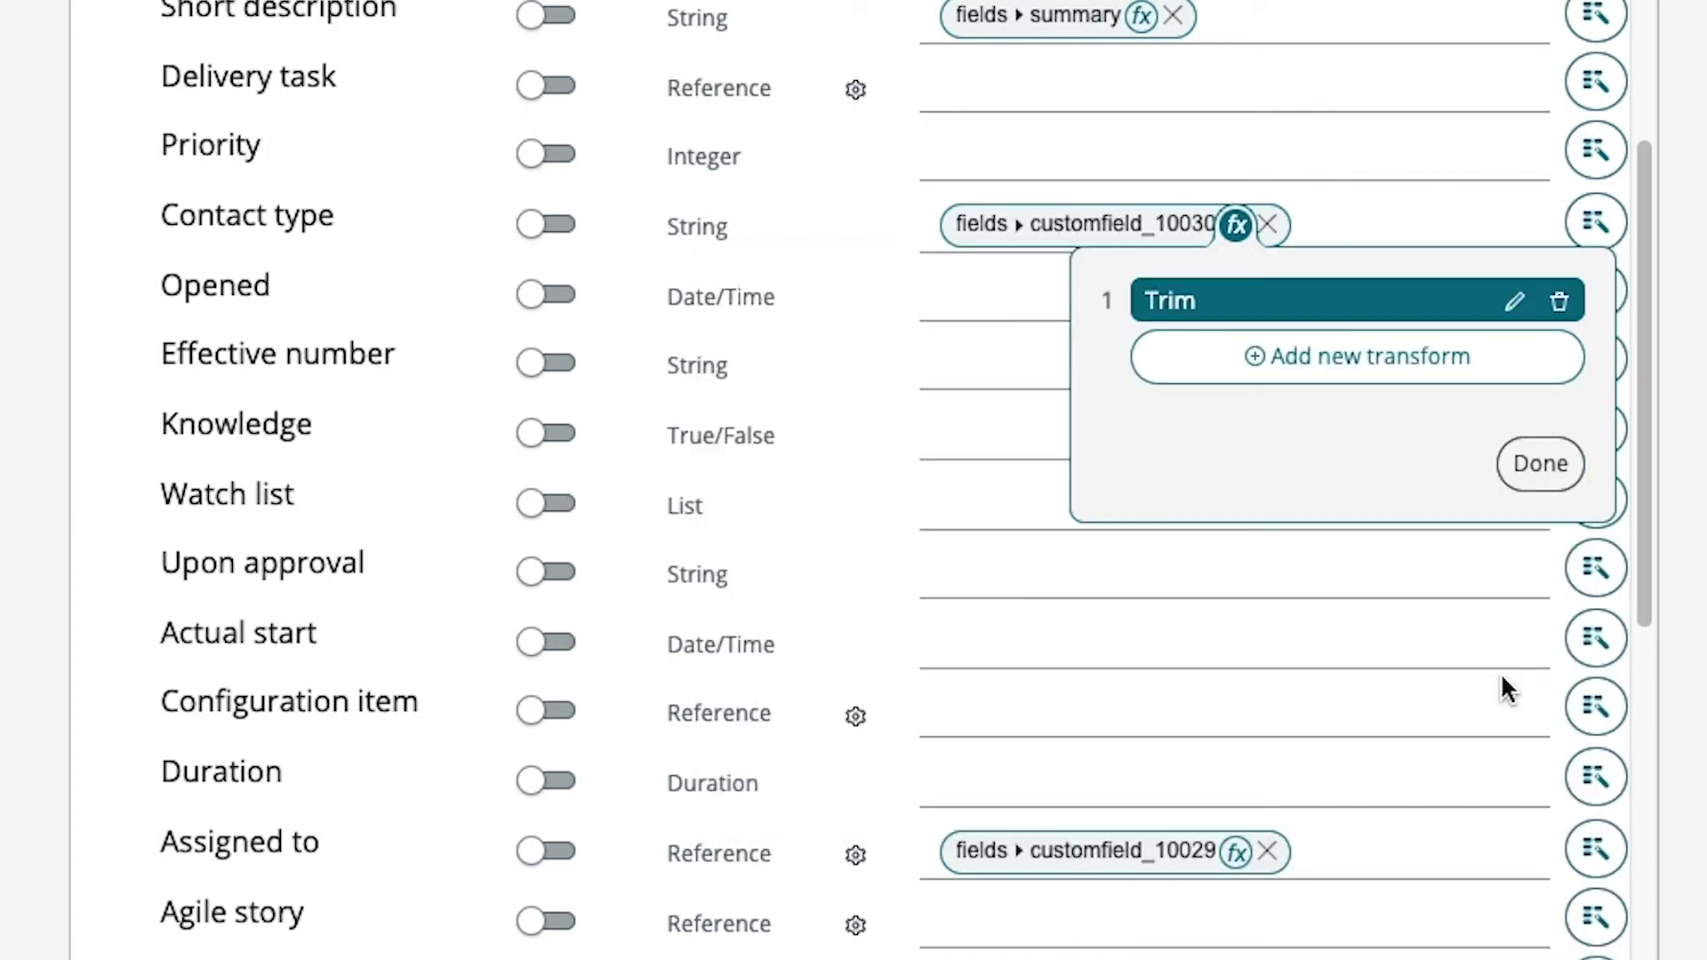
left_click(1401, 369)
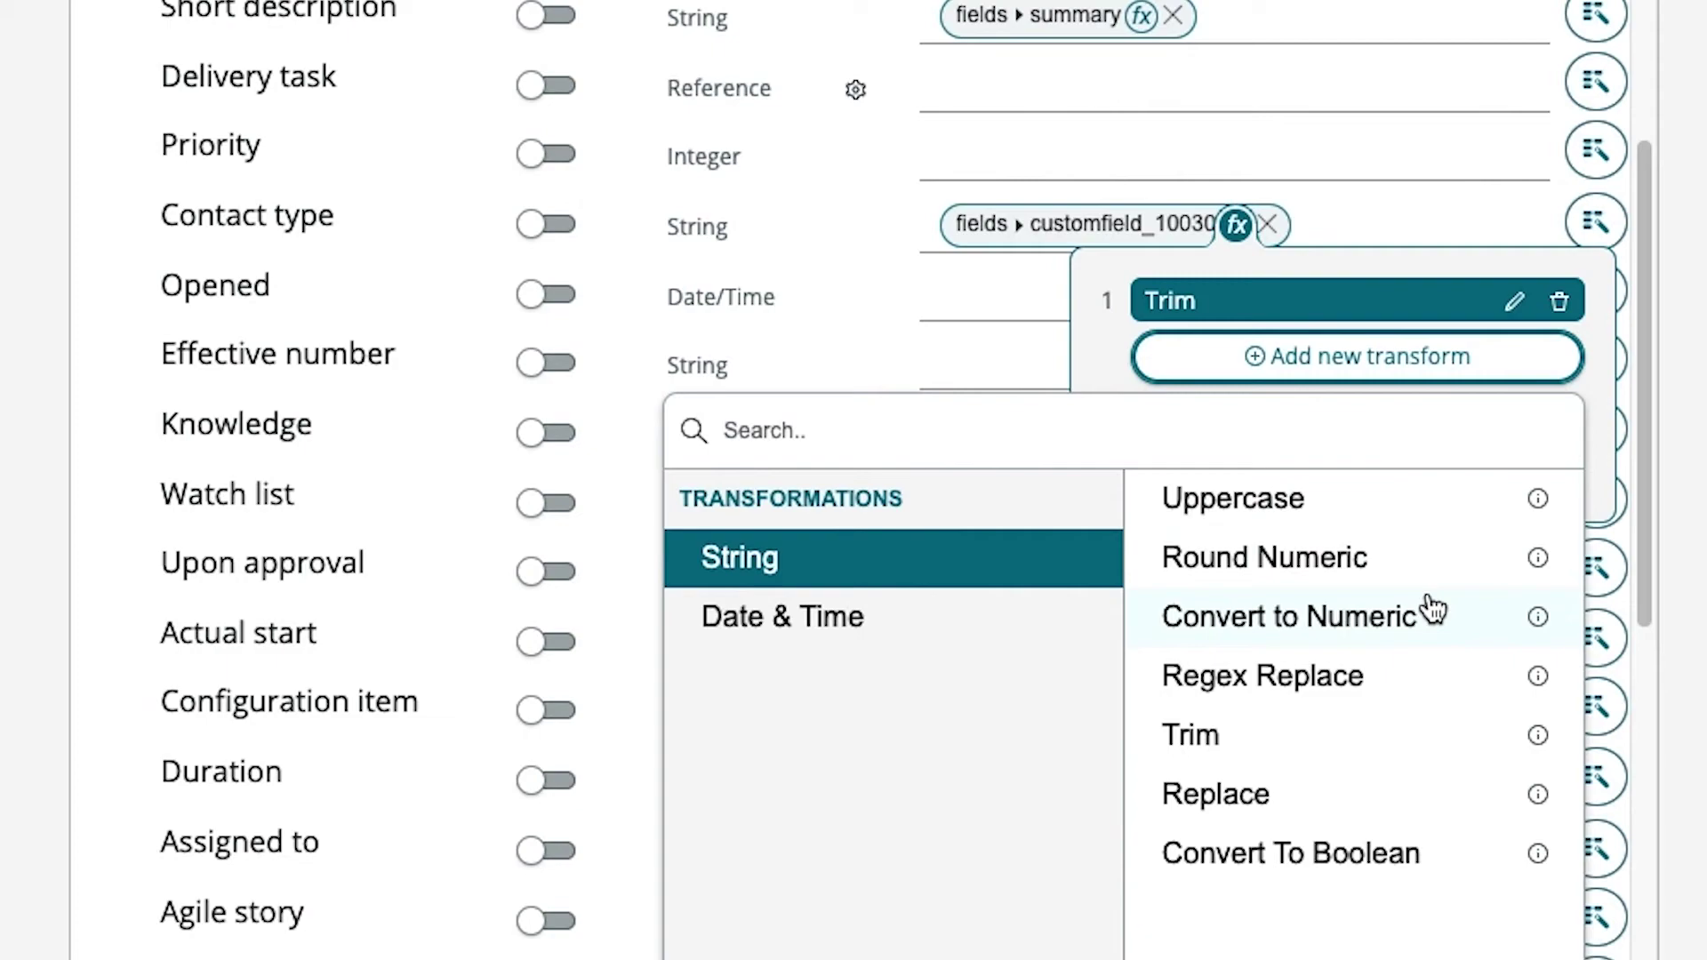
left_click(1602, 400)
left_click(1547, 463)
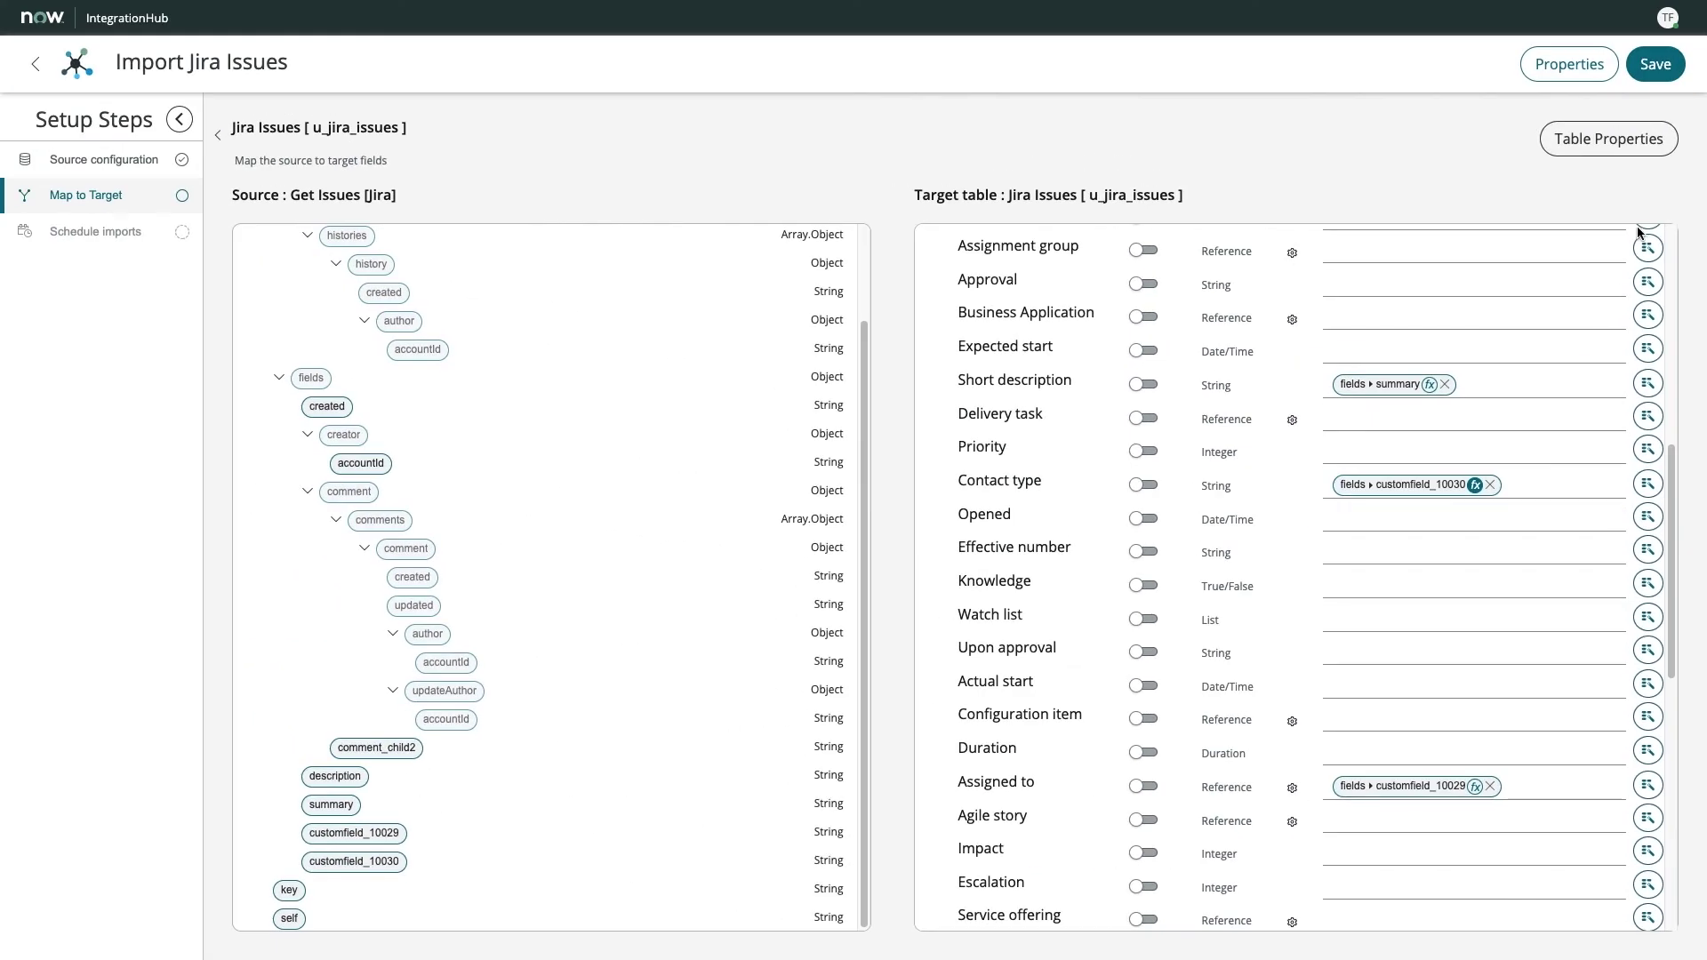
left_click(1657, 71)
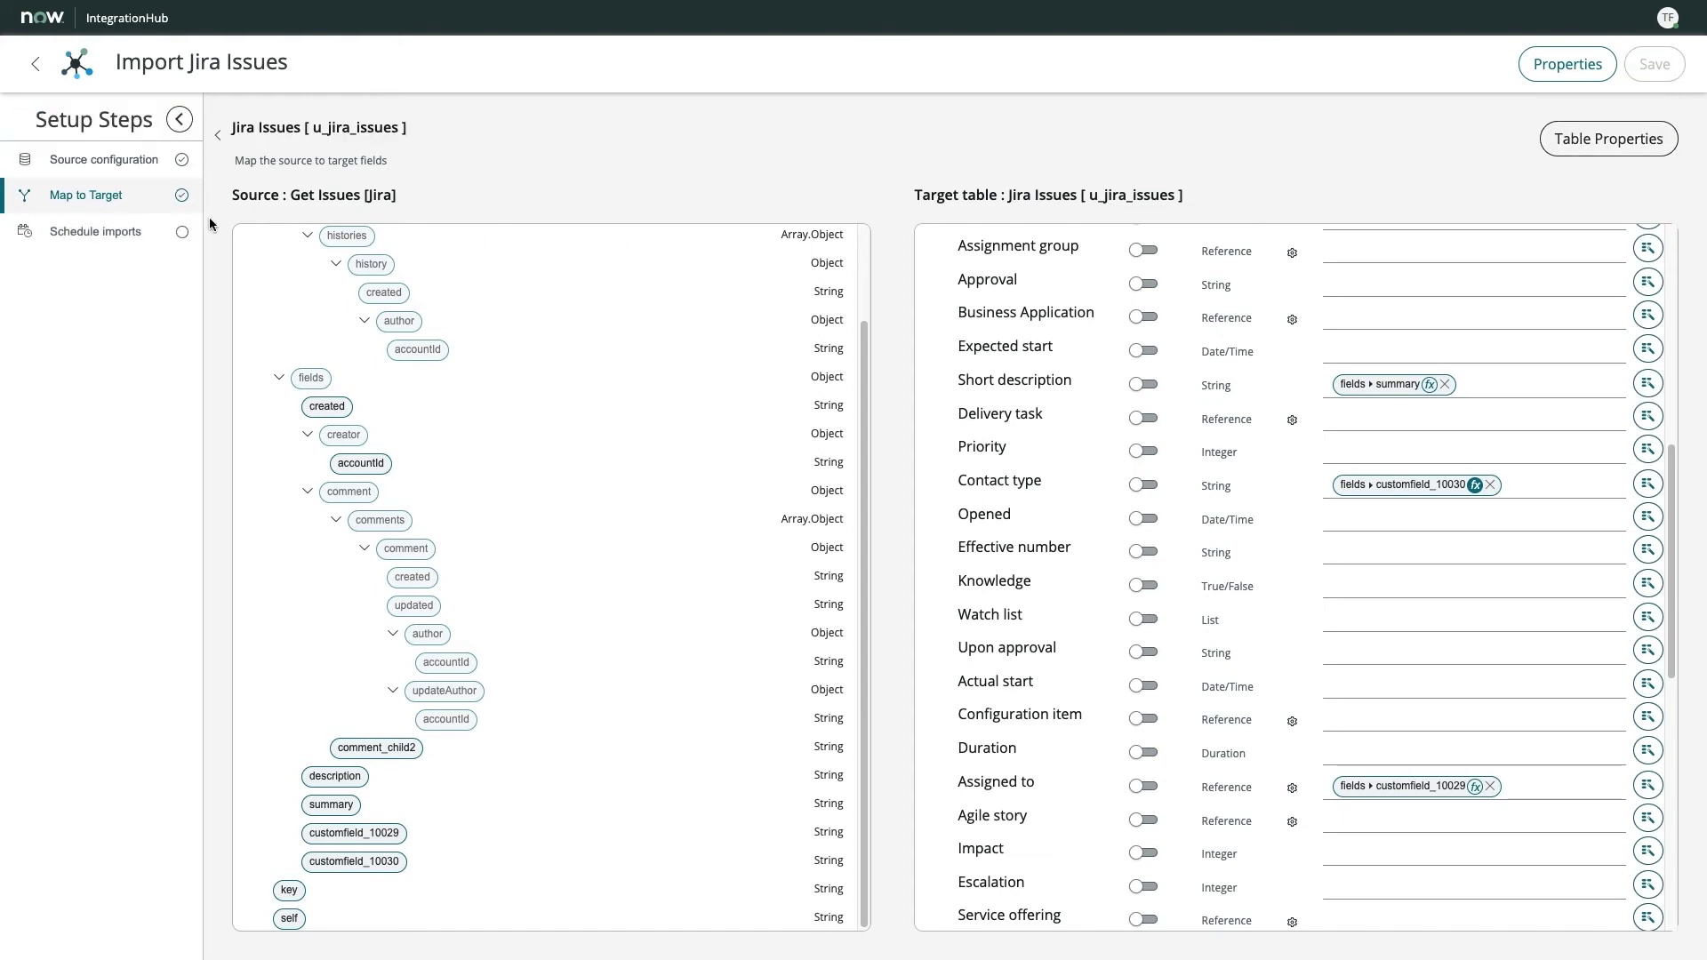
Start a schedule named 'Nightly Jira issues import' running at 02:00:00
left_click(167, 233)
left_click(1010, 207)
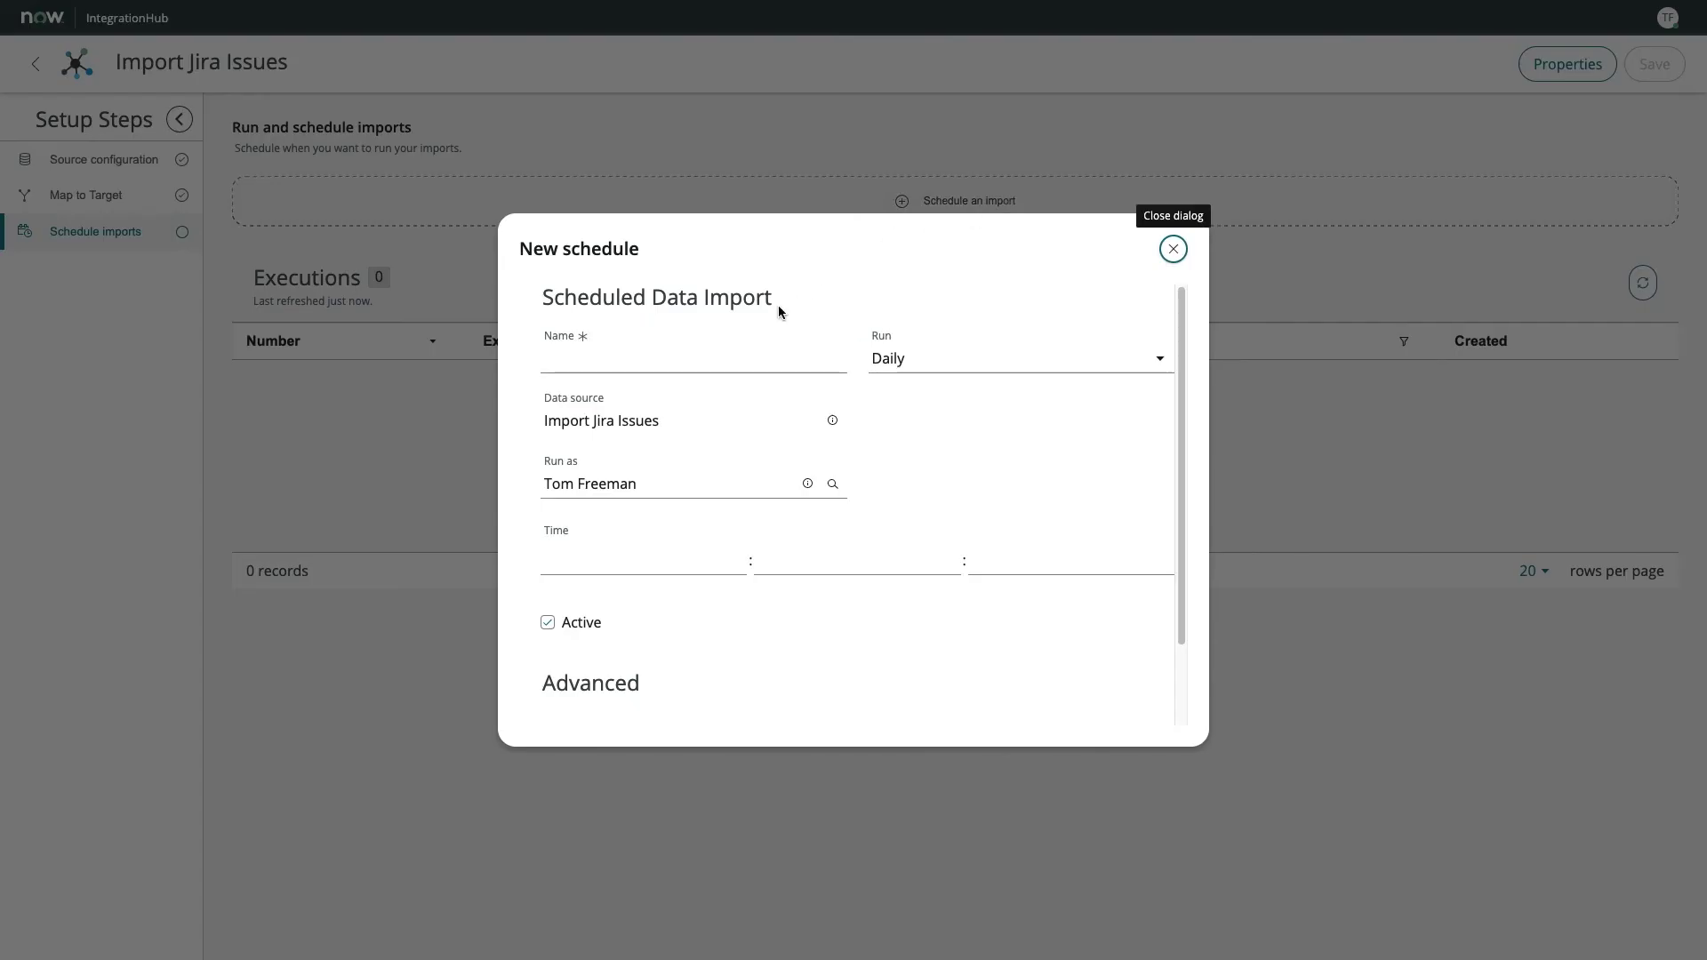
key("Tab")
type("Nightly Jira issues import")
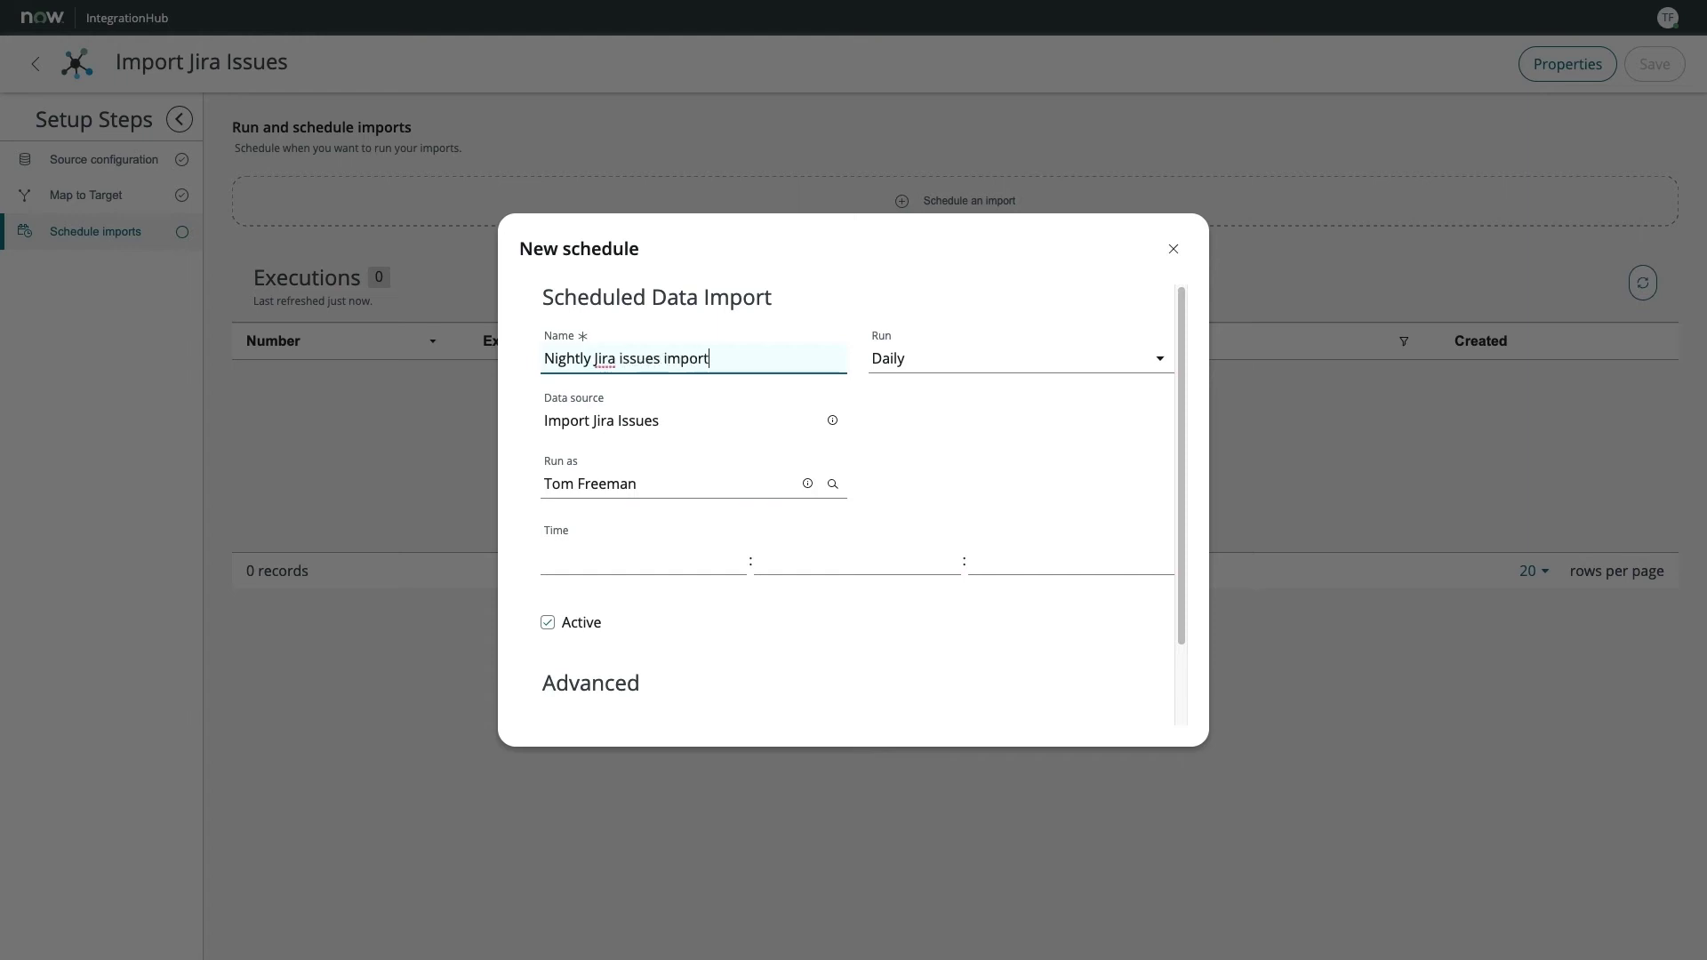
left_click(648, 559)
type("2")
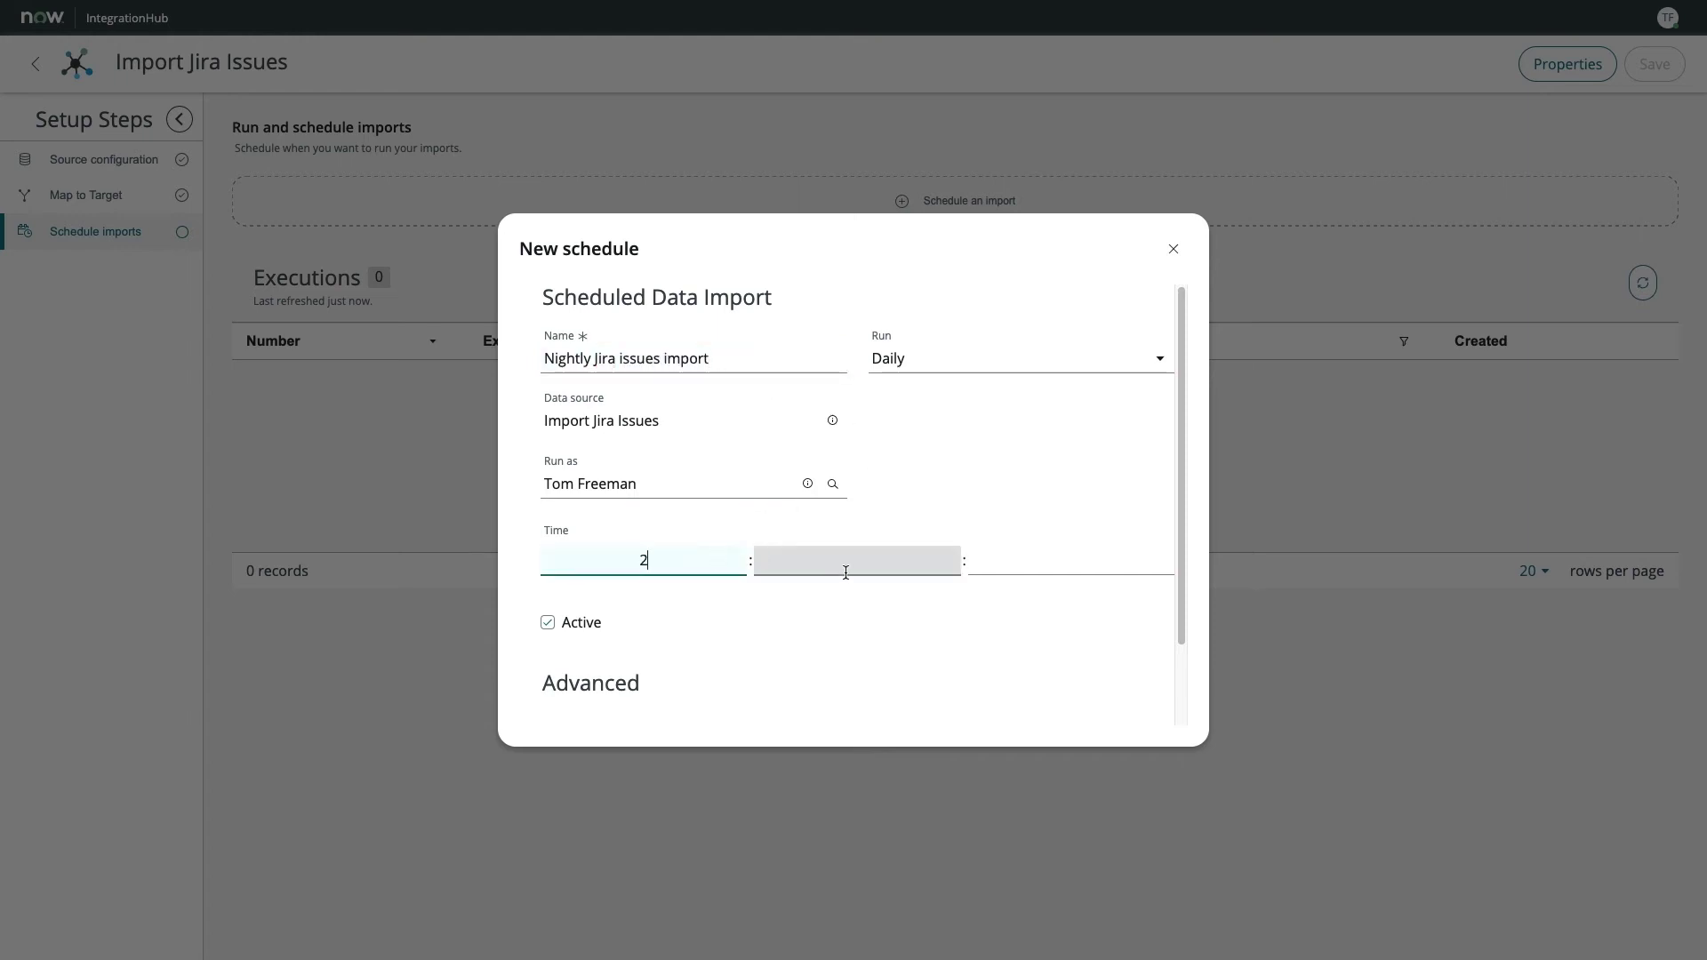
left_click(846, 572)
type("0")
left_click(1040, 560)
type("0")
left_click(1156, 482)
Enable concurrent import with a custom partition size of 1000 and save the schedule
scroll(1179, 532, "down", 1)
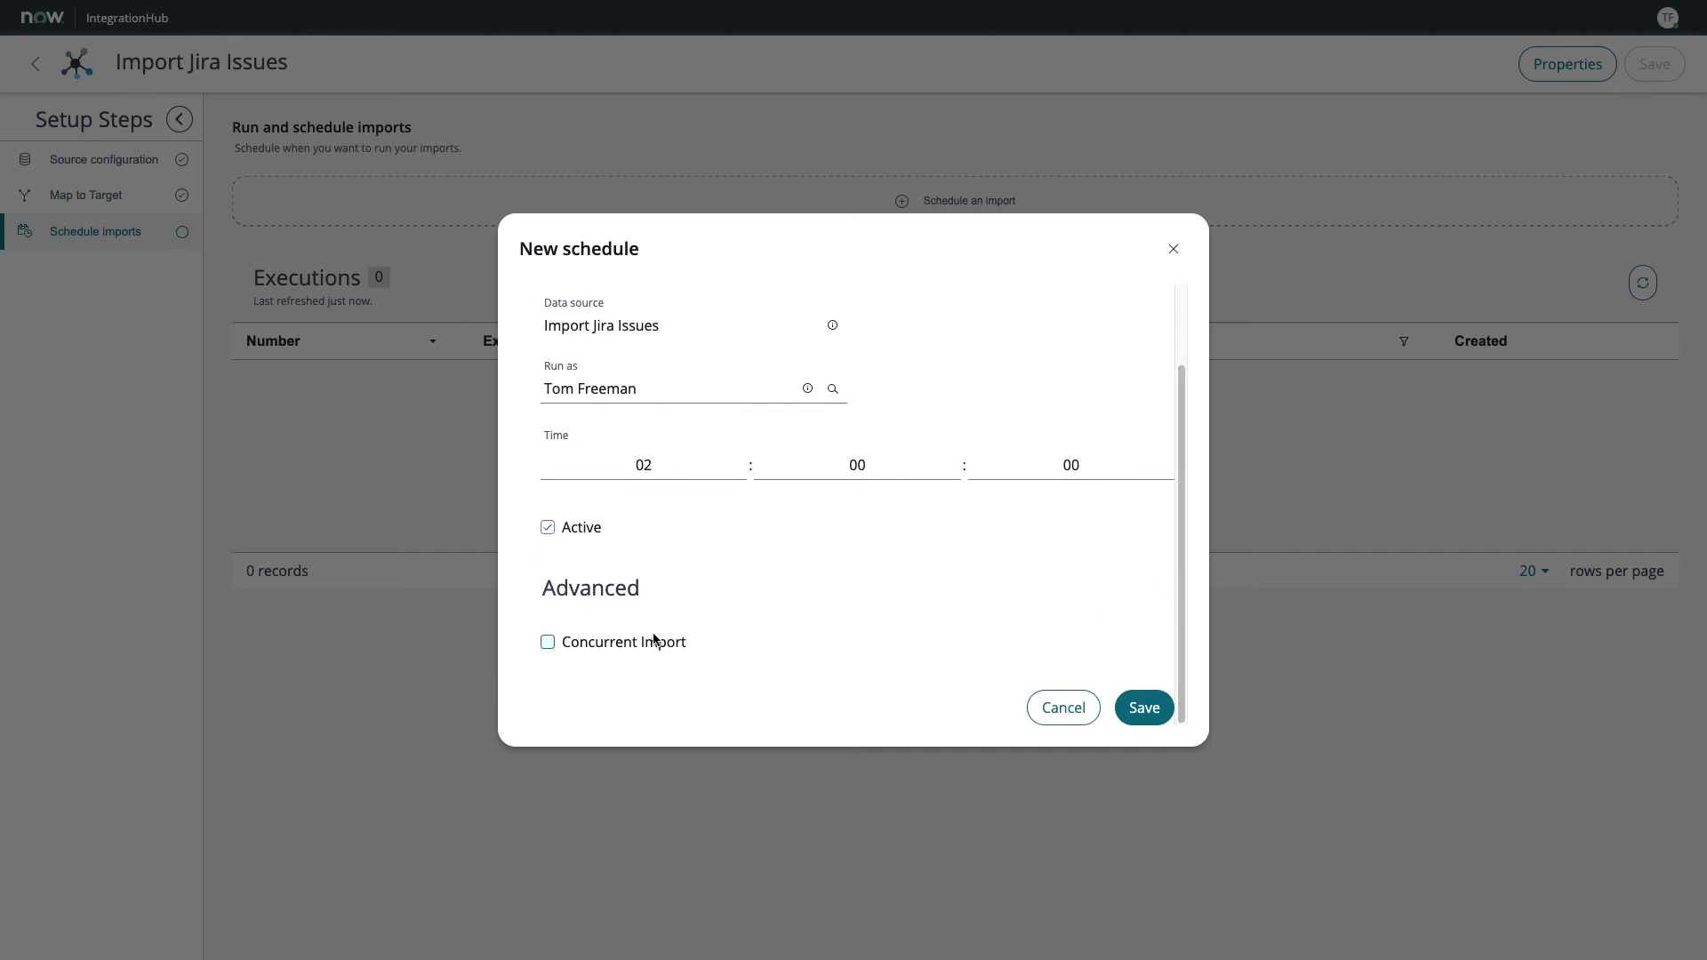
left_click(648, 642)
scroll(1153, 533, "down", 1)
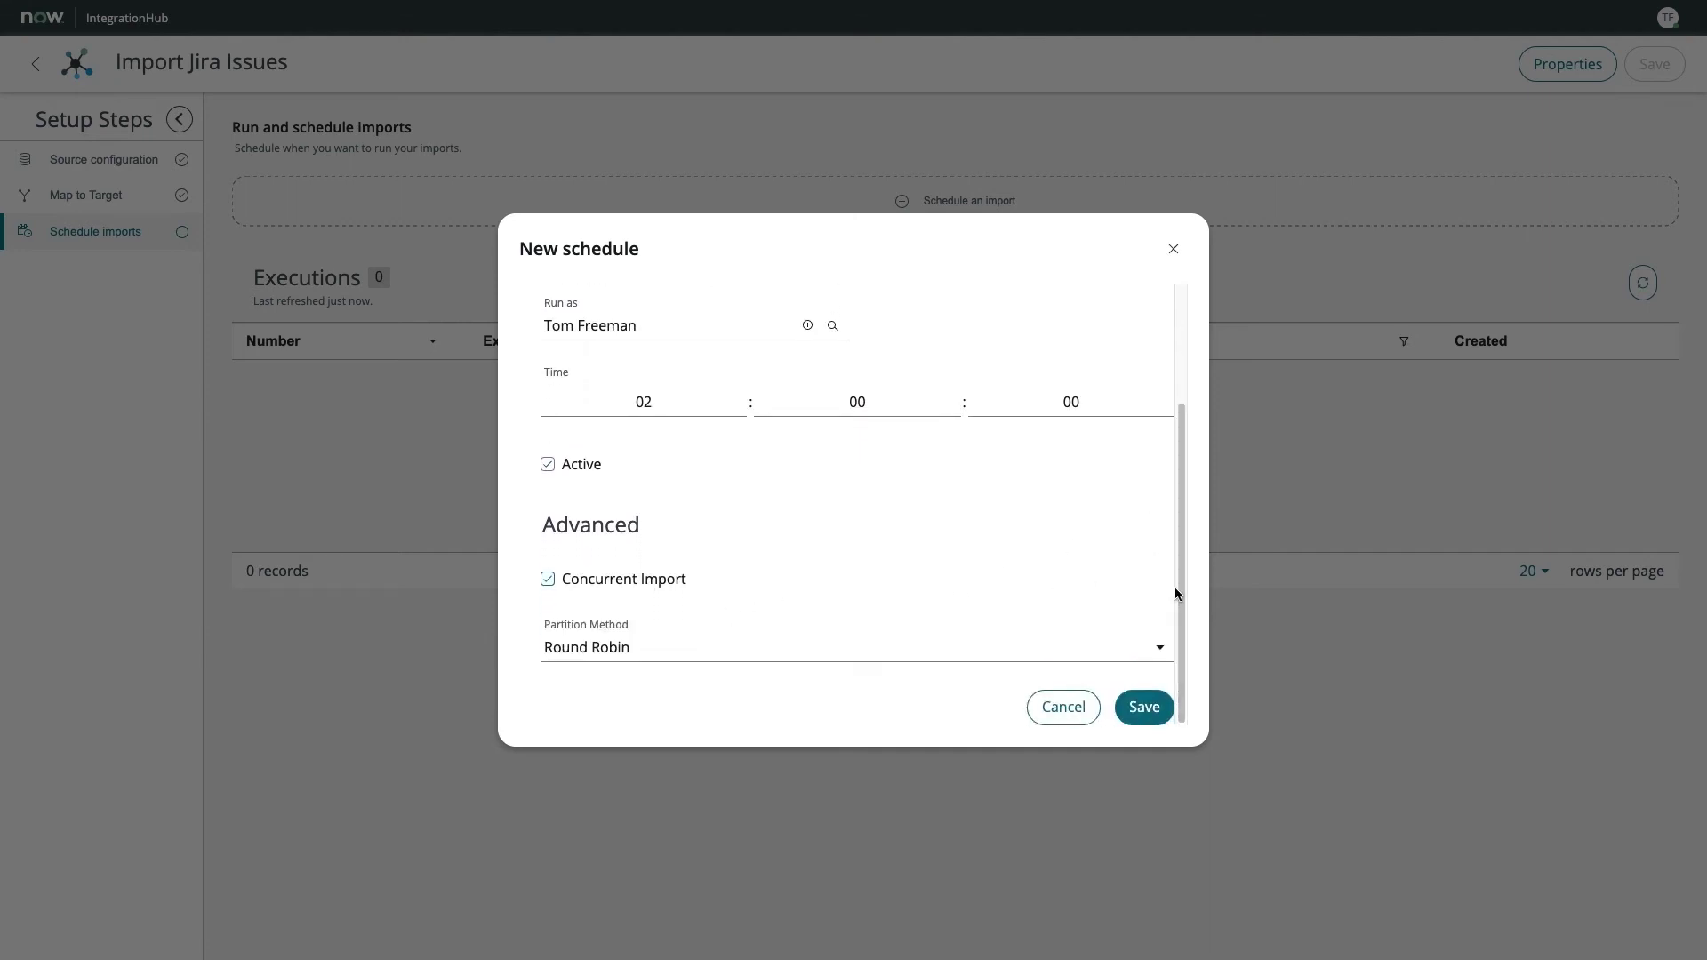
left_click(1115, 652)
left_click(1051, 679)
left_click(1078, 706)
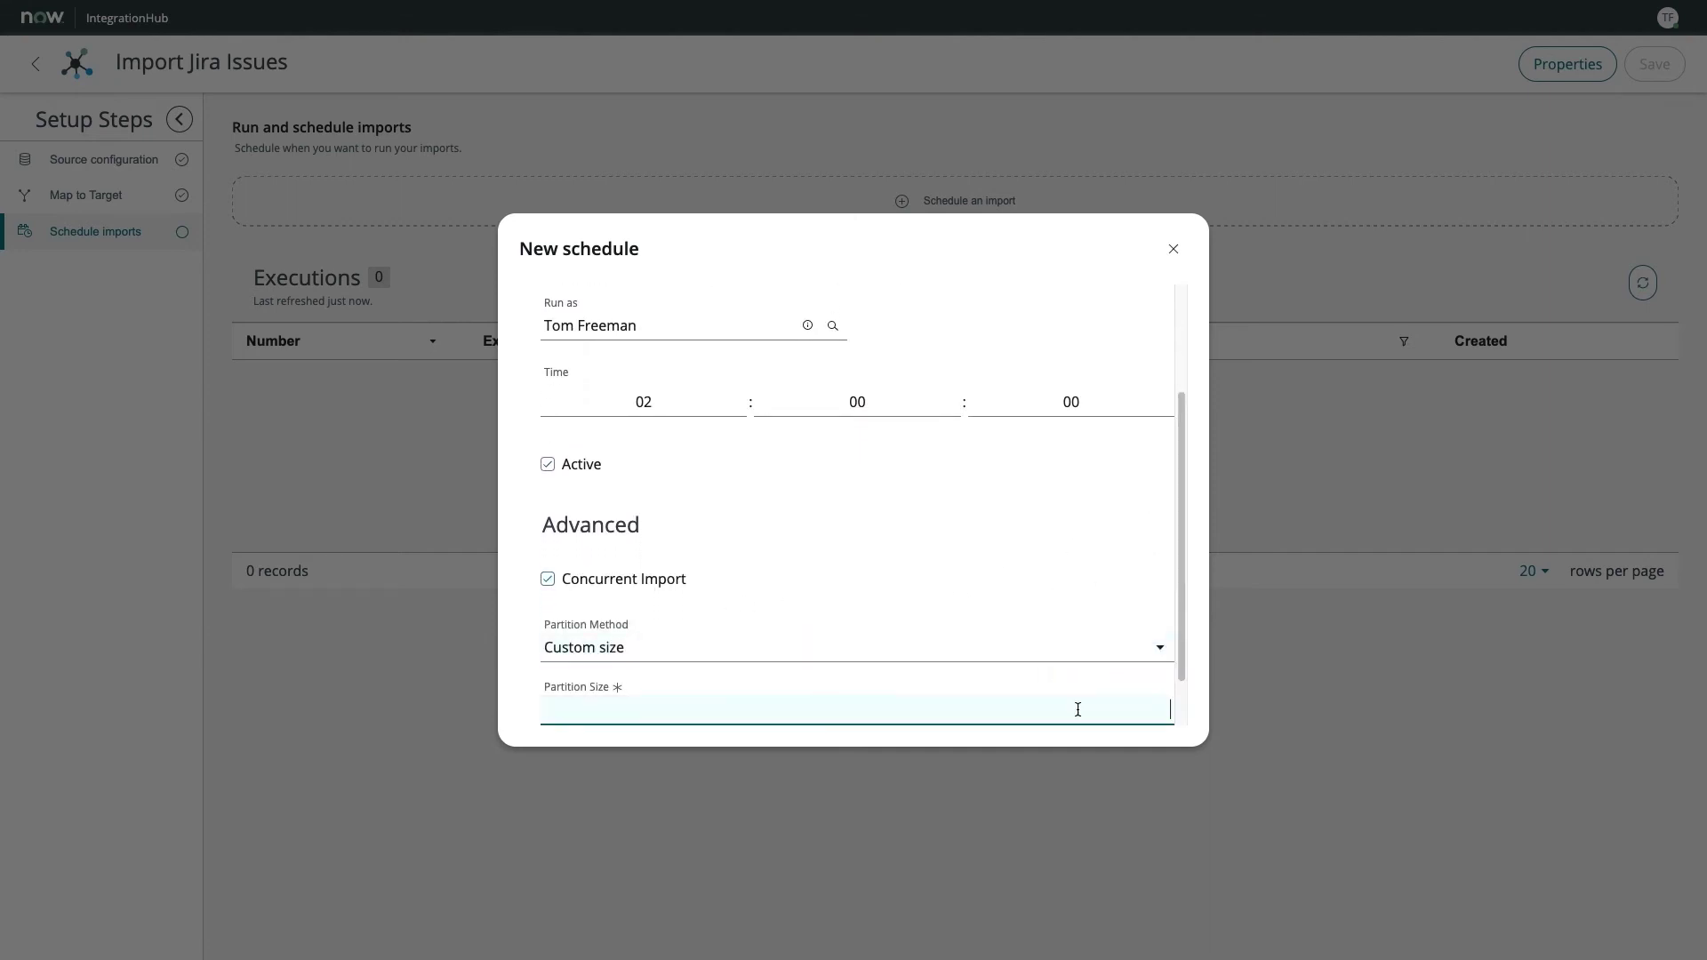
type("1000")
scroll(1078, 710, "down", 1)
left_click(1157, 716)
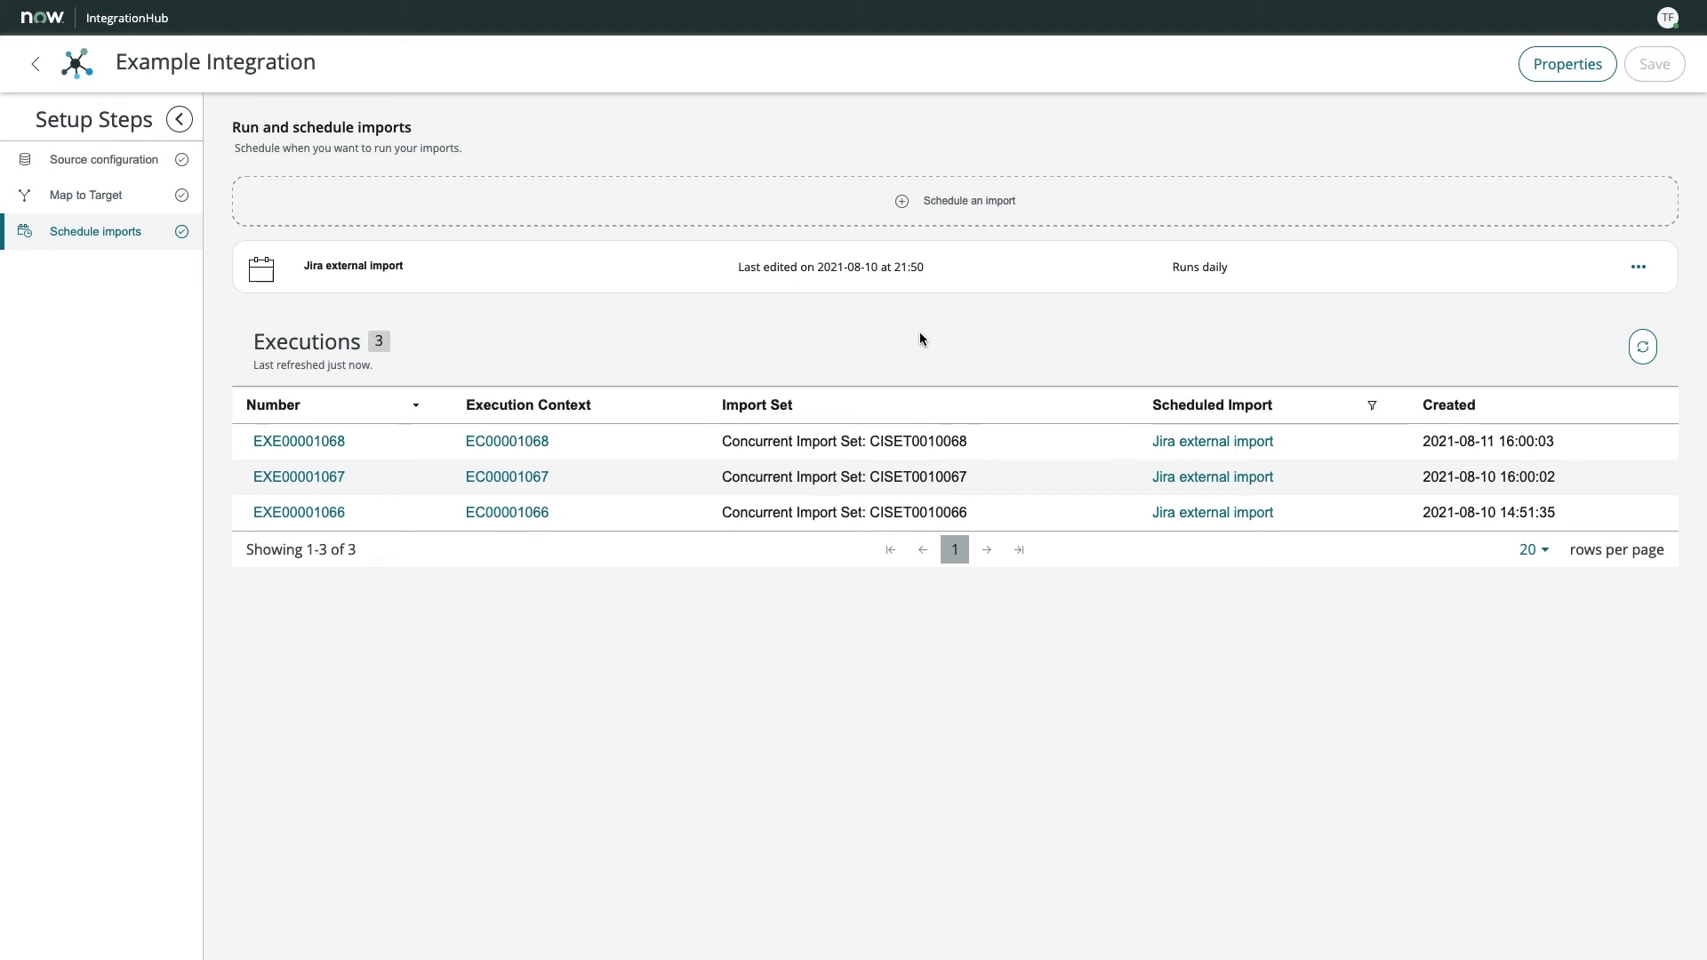
Open execution EXE00001068 from the Jira external import's Executions list
left_click(328, 449)
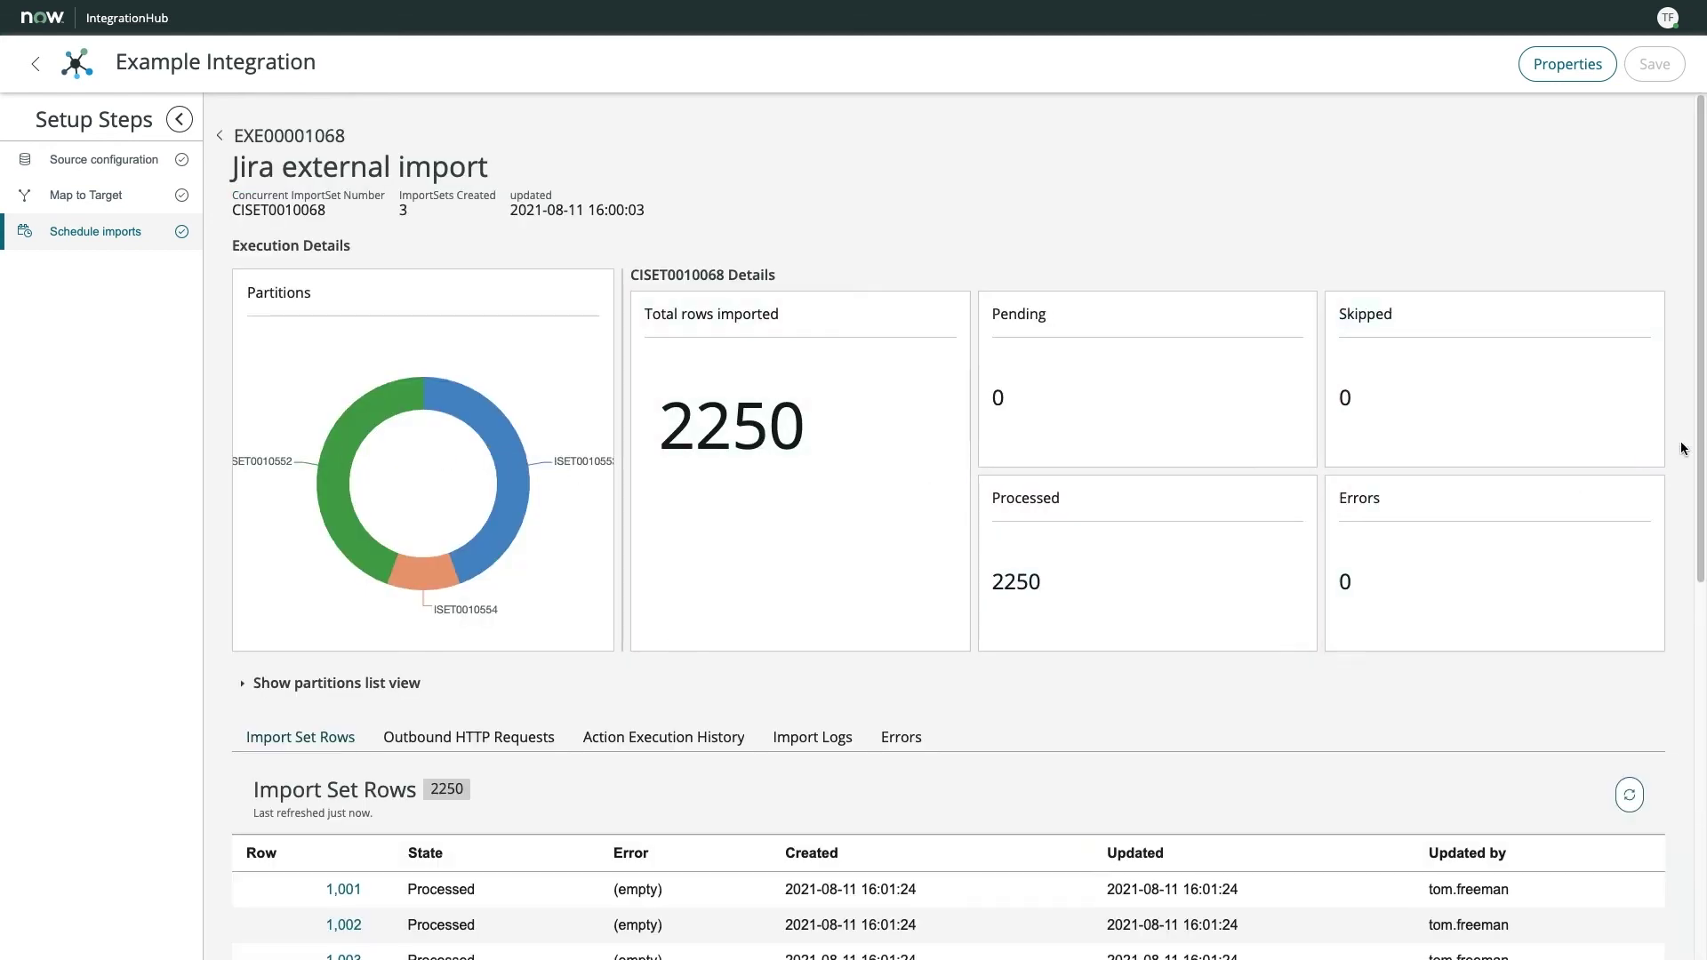
Review EXE00001068's outbound HTTP requests and partitions, ending on its 2372 import log entries
left_click_drag(1704, 418, 1698, 630)
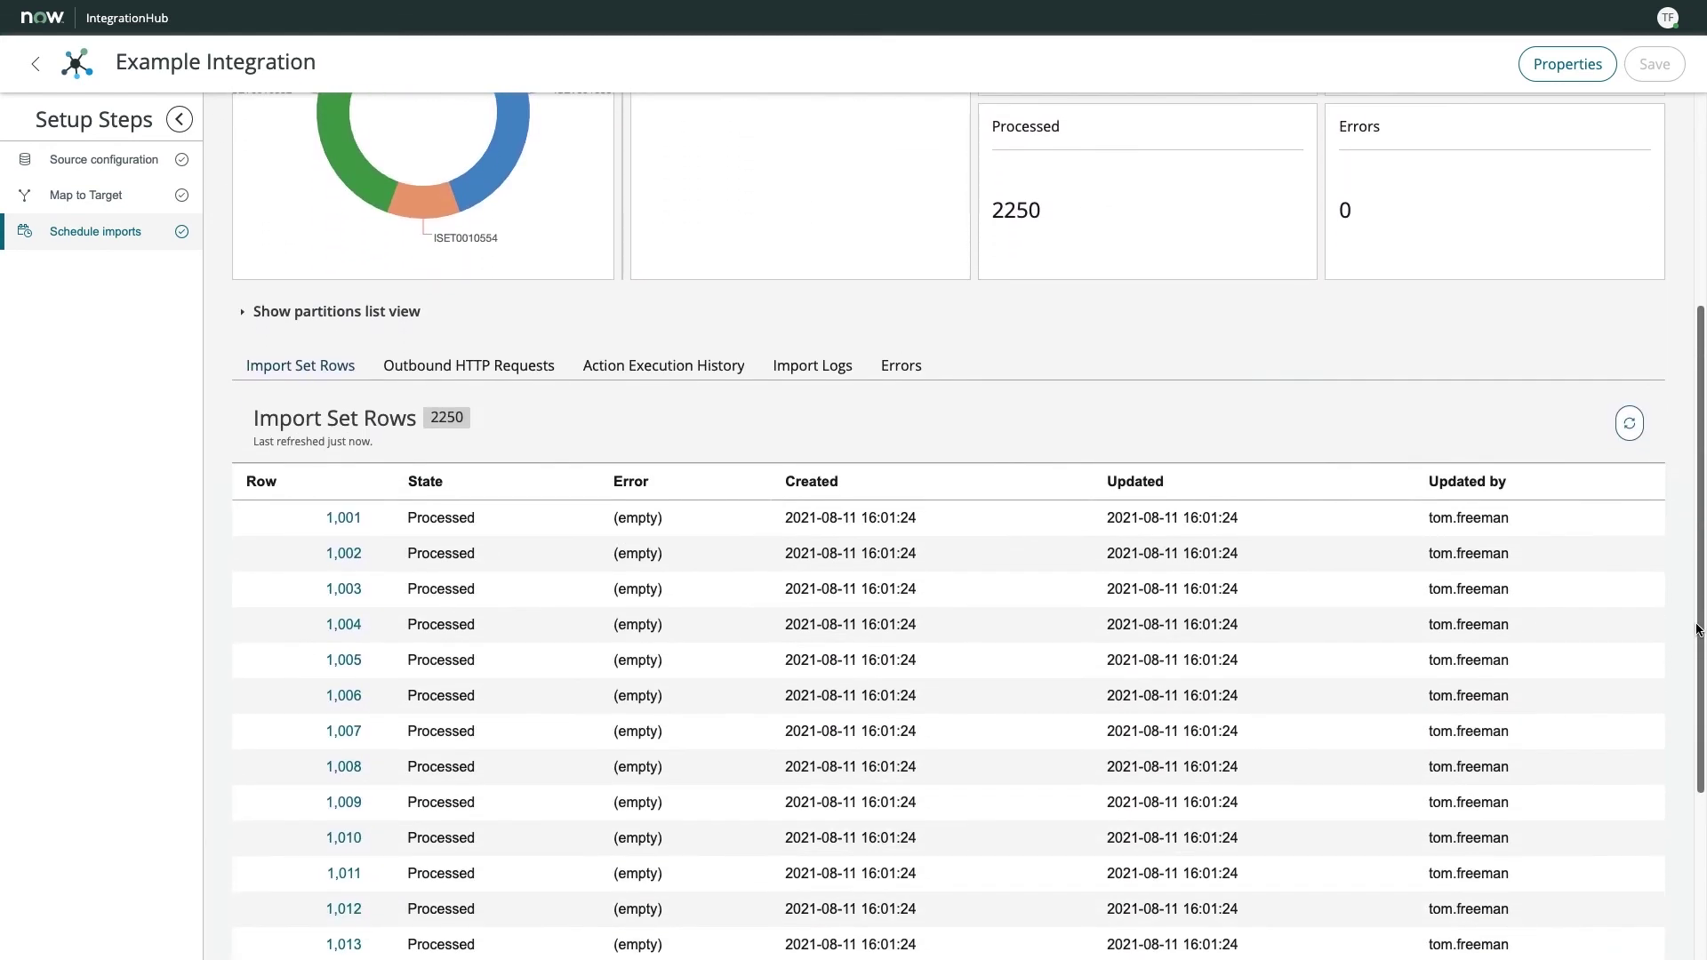
left_click(465, 365)
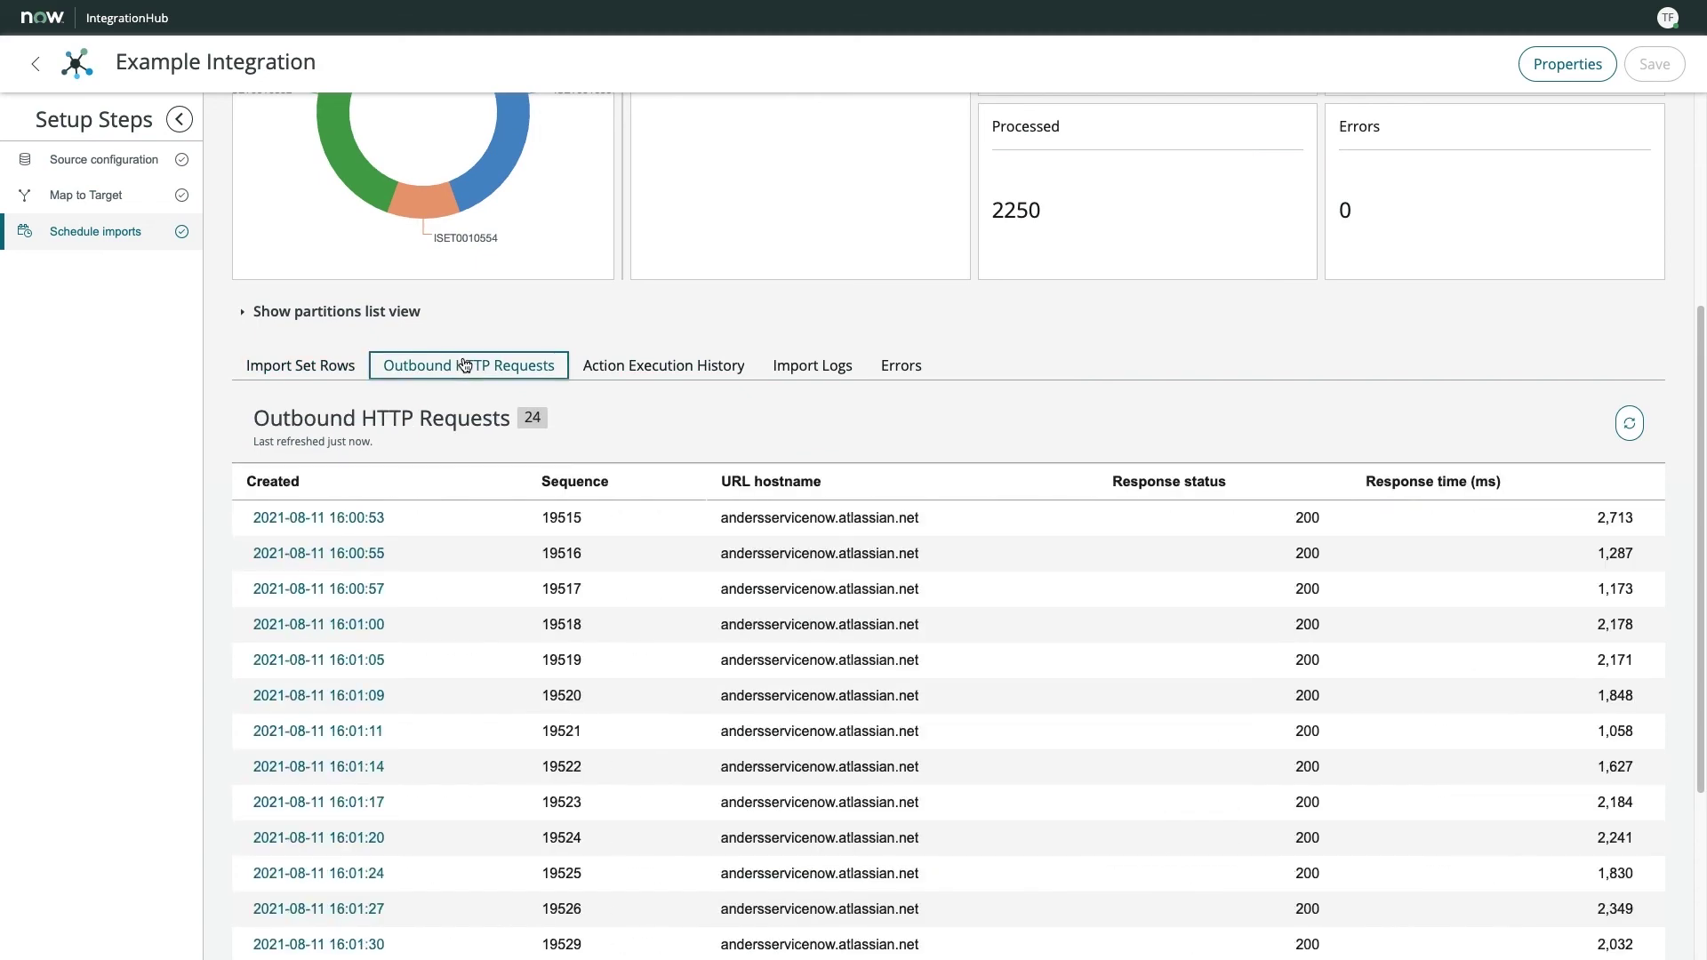
left_click(811, 381)
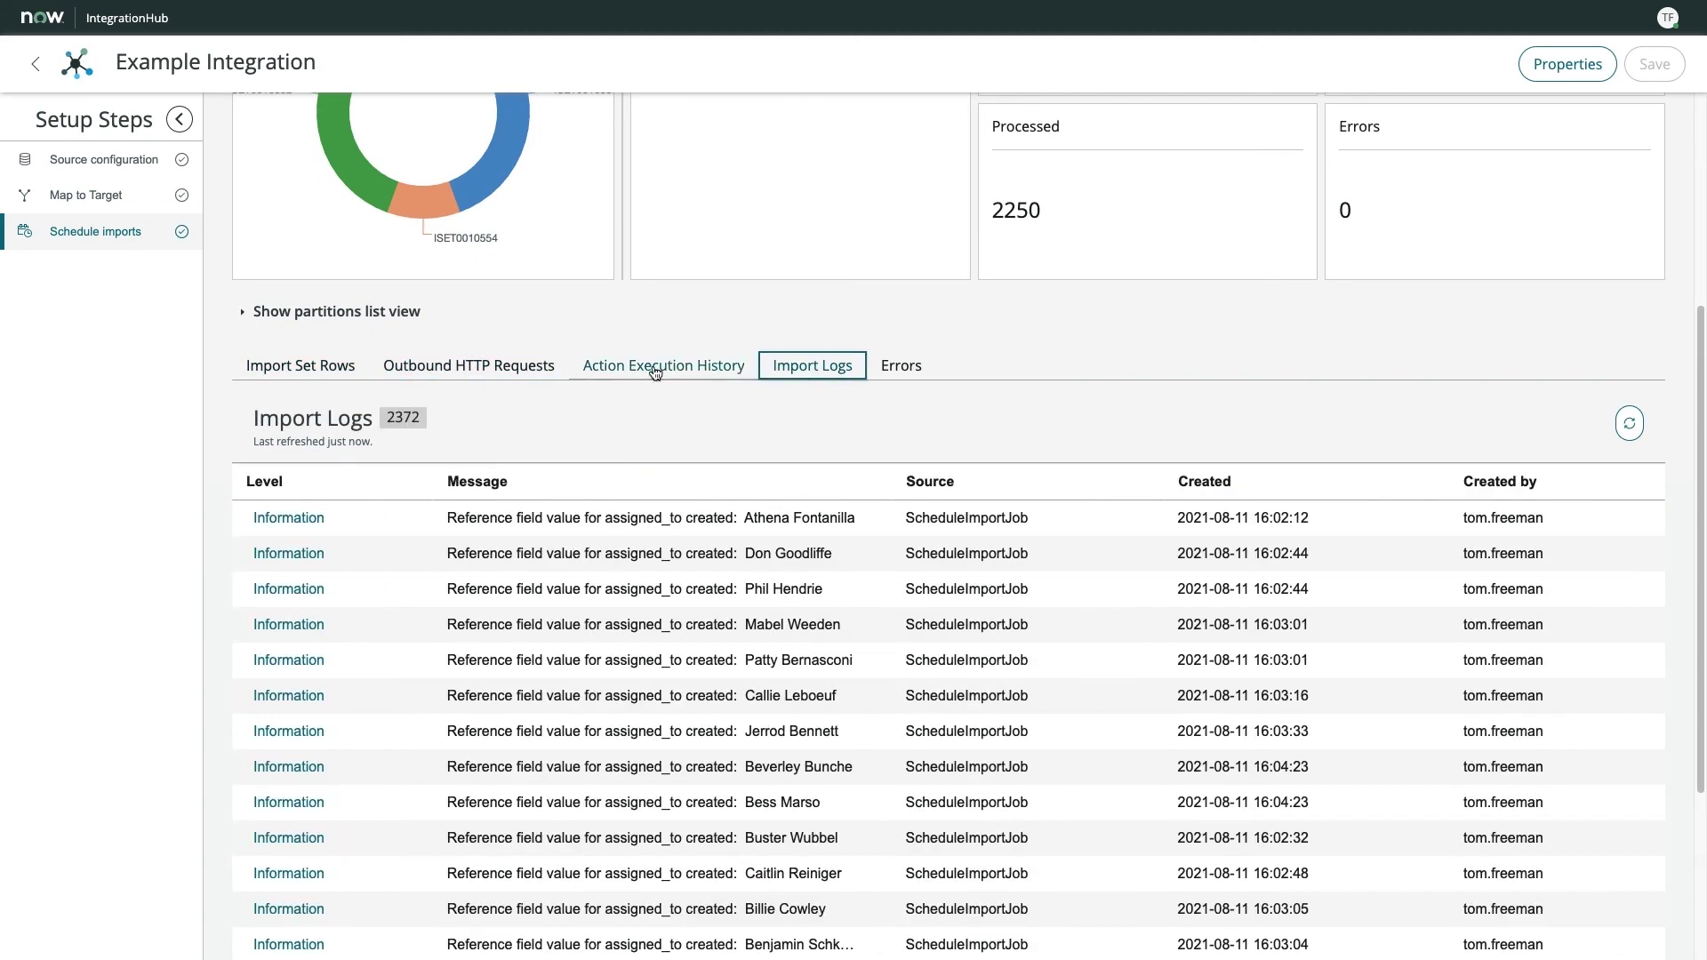
left_click(243, 314)
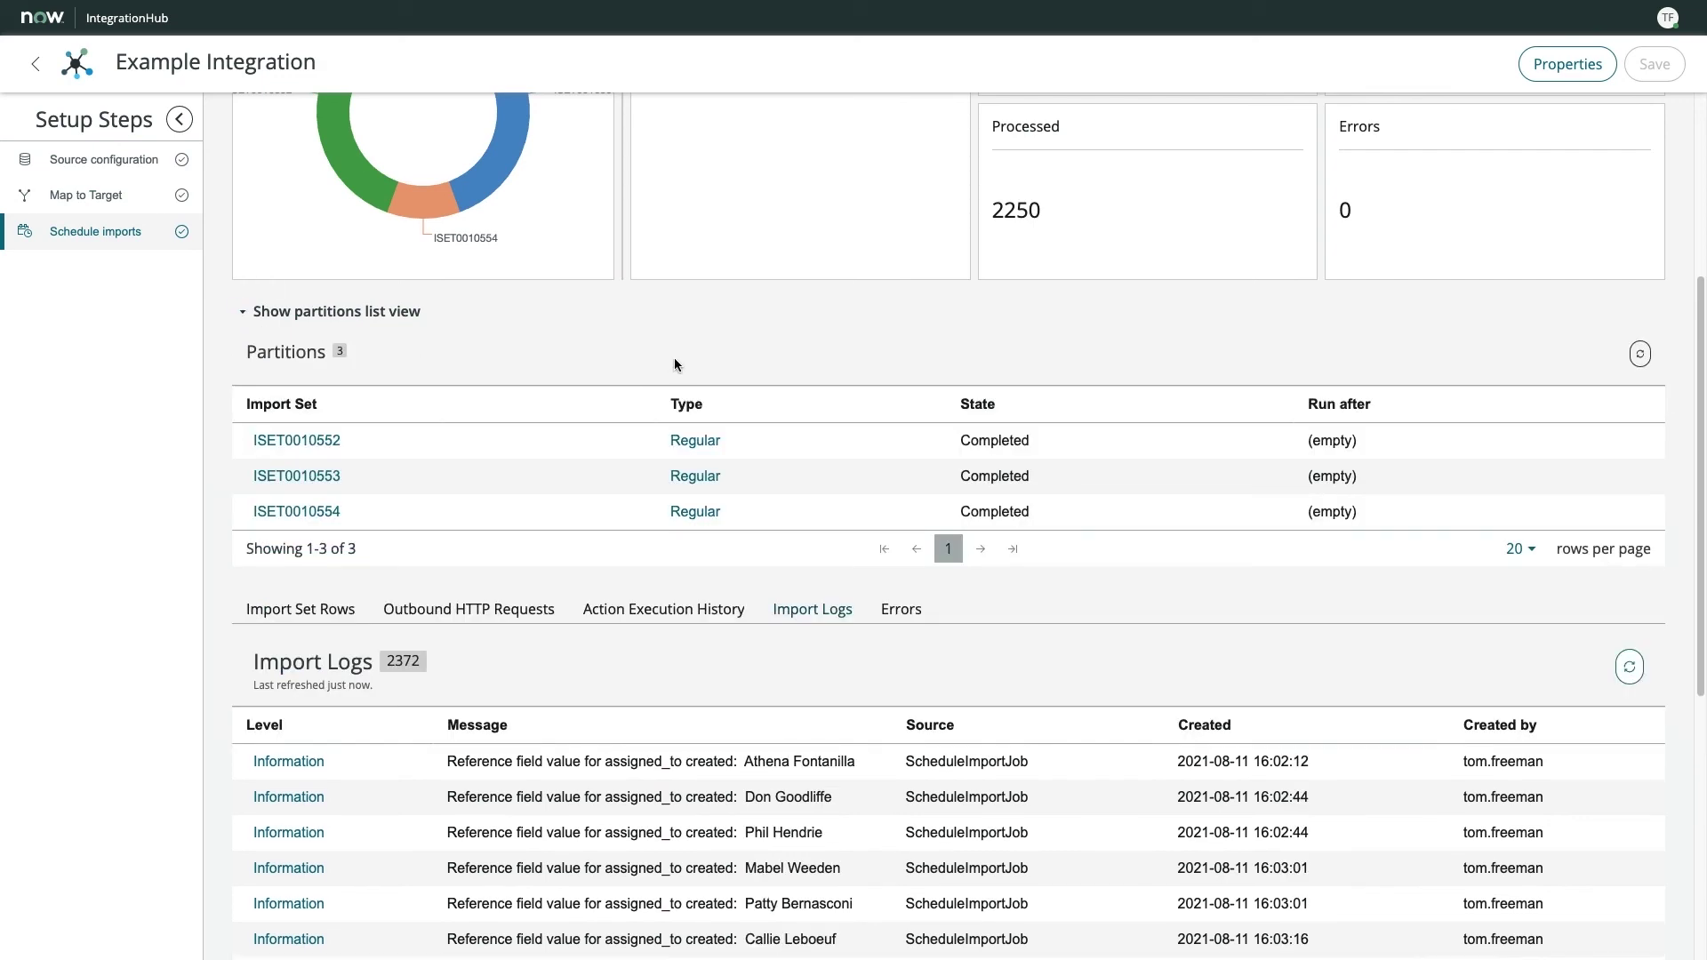
left_click(243, 312)
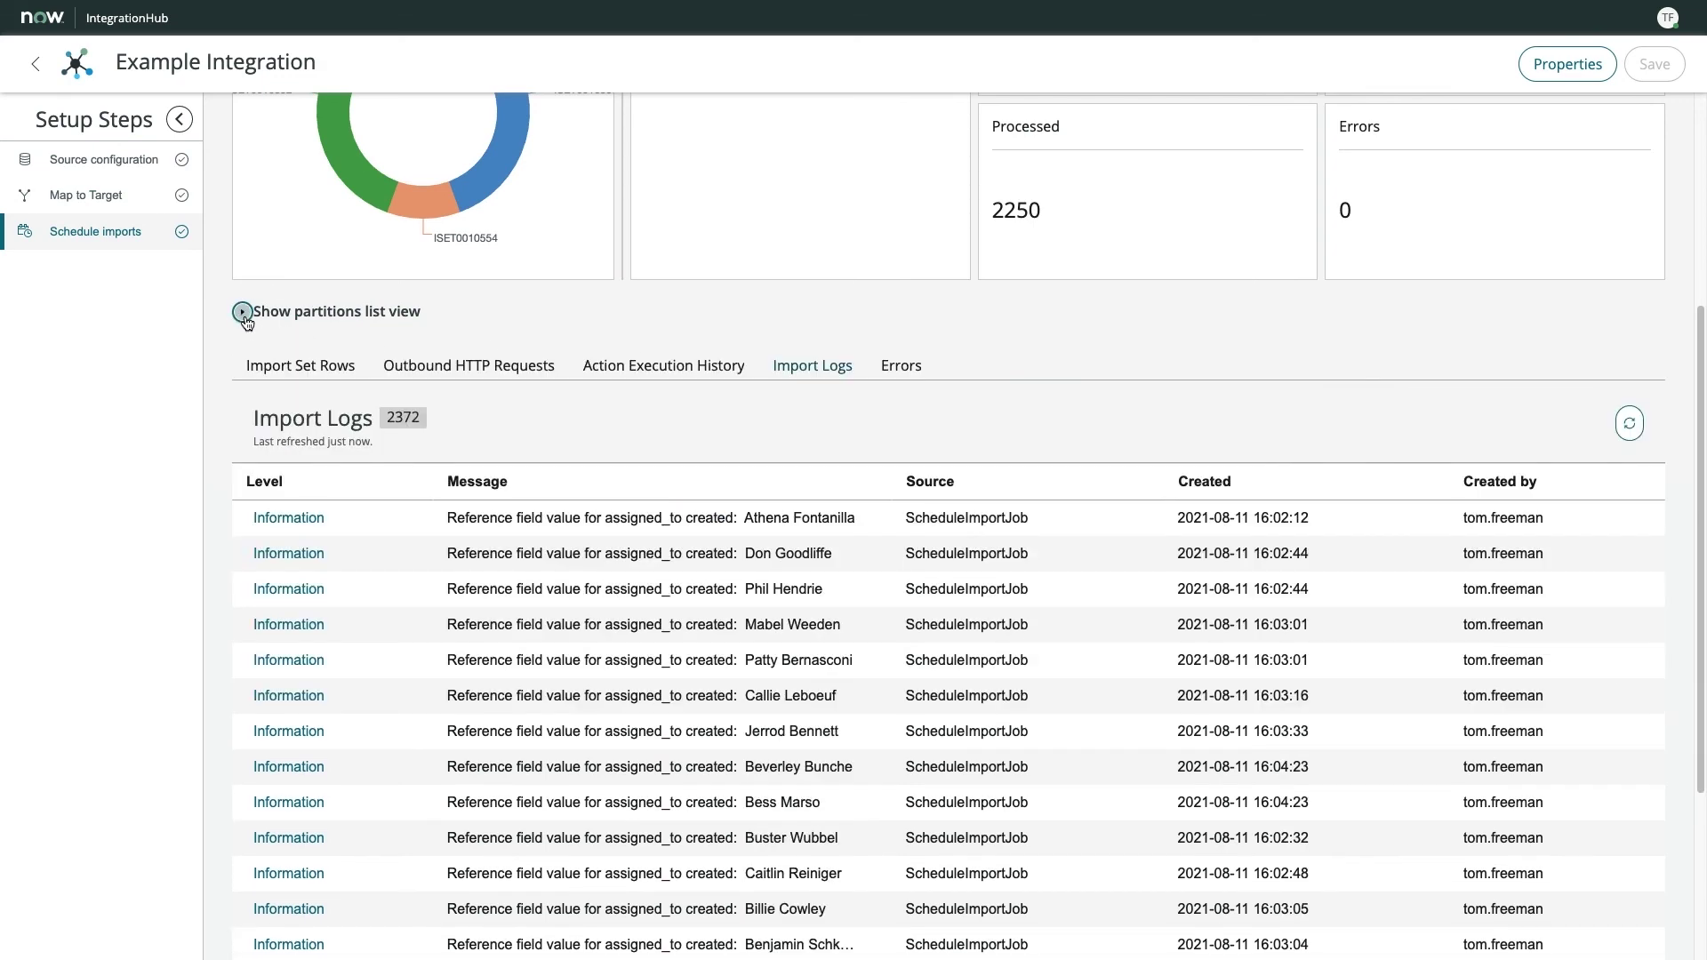
left_click_drag(1698, 351, 1705, 130)
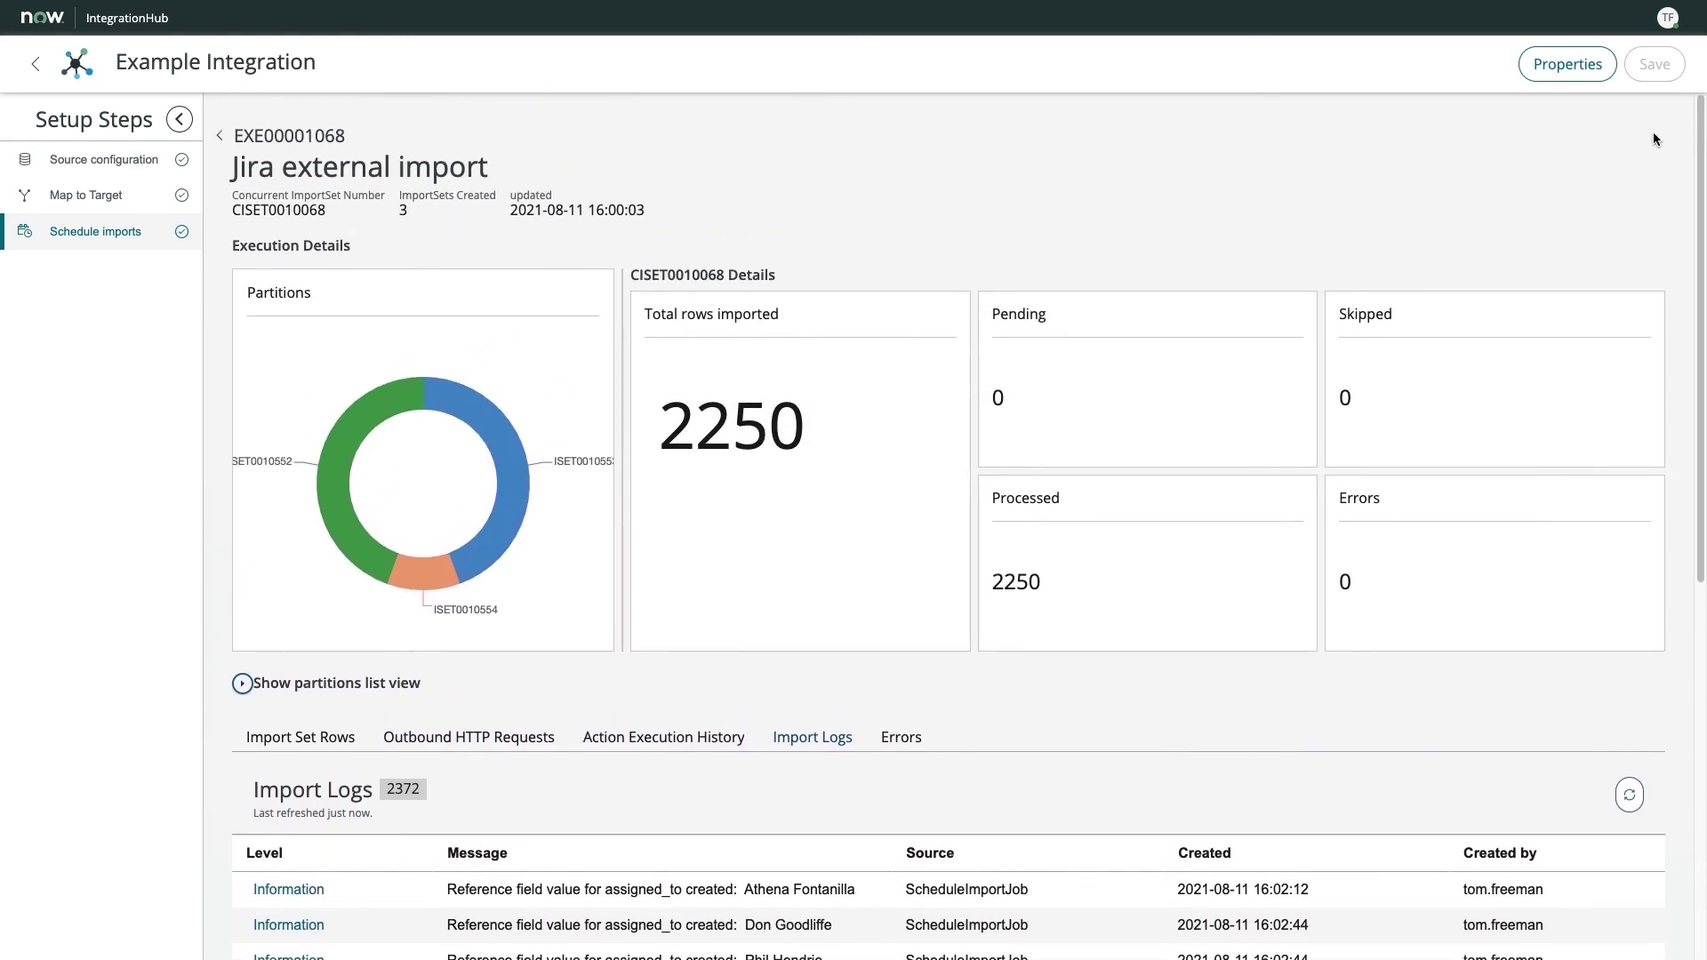